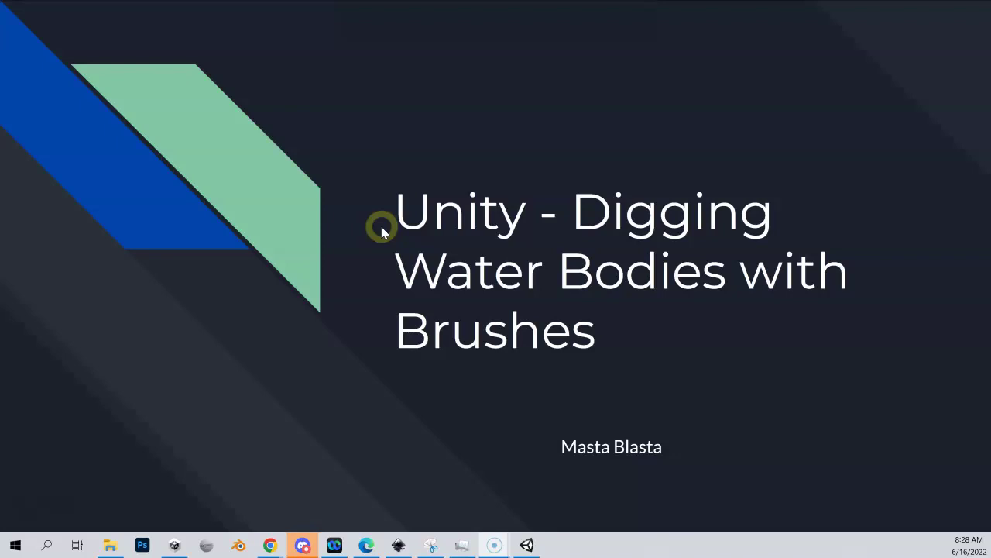
Step: Bring Unity to the front and frame the blue pond patch in the Scene view
{"action": "left_click", "coordinate": [526, 545]}
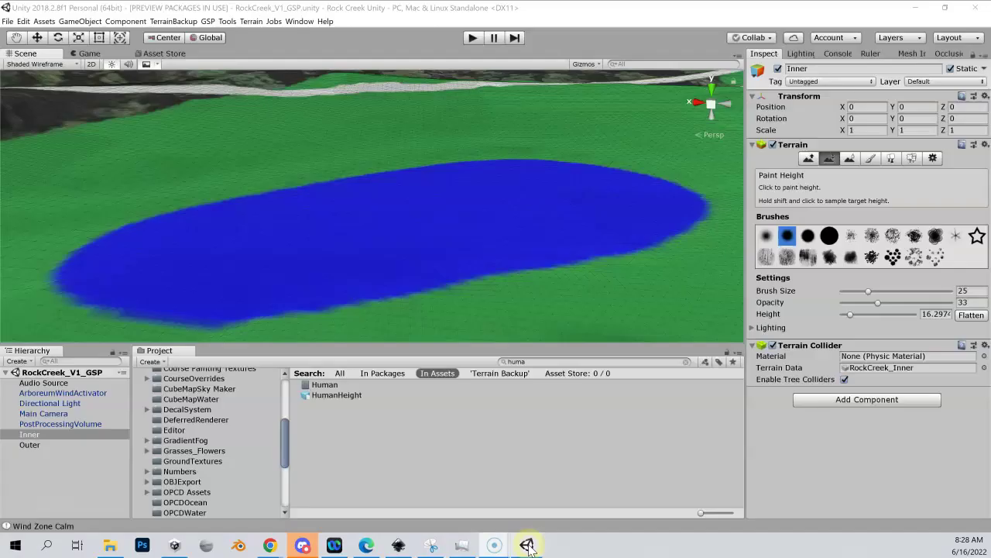
{"action": "mouse_move", "coordinate": [448, 220]}
{"action": "right_mouse_down"}
{"action": "mouse_move", "coordinate": [580, 222]}
{"action": "mouse_move", "coordinate": [617, 197]}
{"action": "mouse_move", "coordinate": [426, 233]}
{"action": "mouse_move", "coordinate": [445, 239]}
{"action": "mouse_move", "coordinate": [420, 237]}
{"action": "mouse_move", "coordinate": [437, 254]}
{"action": "right_mouse_up"}
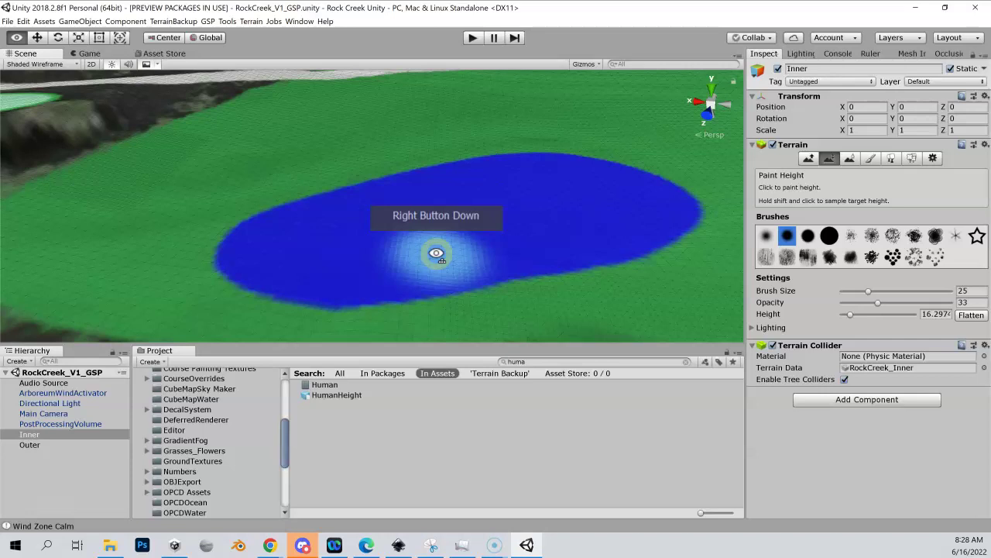
{"action": "right_click_drag", "start_coordinate": [437, 254], "coordinate": [437, 254]}
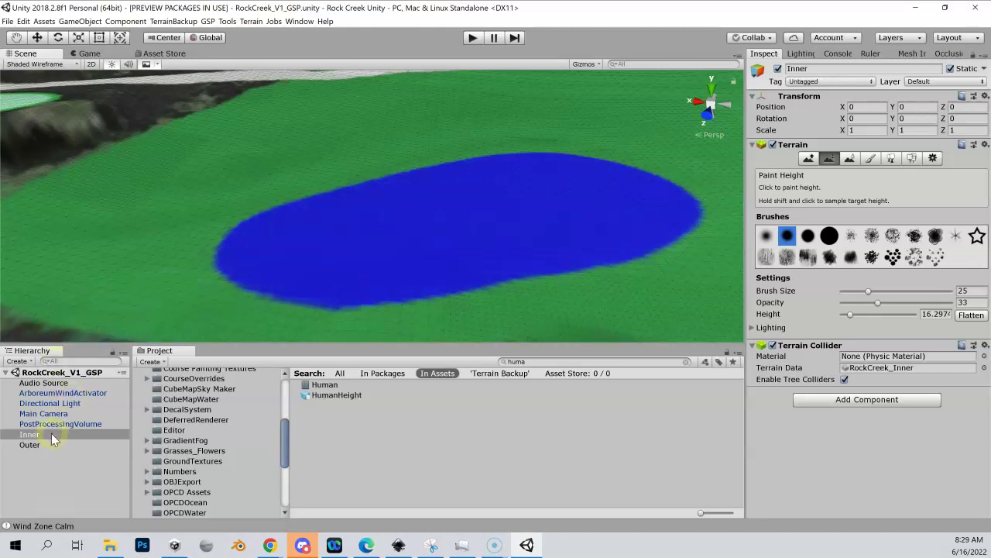
Step: With Paint Height selected, sample terrain heights all around the pond's rim
{"action": "left_click", "coordinate": [834, 158]}
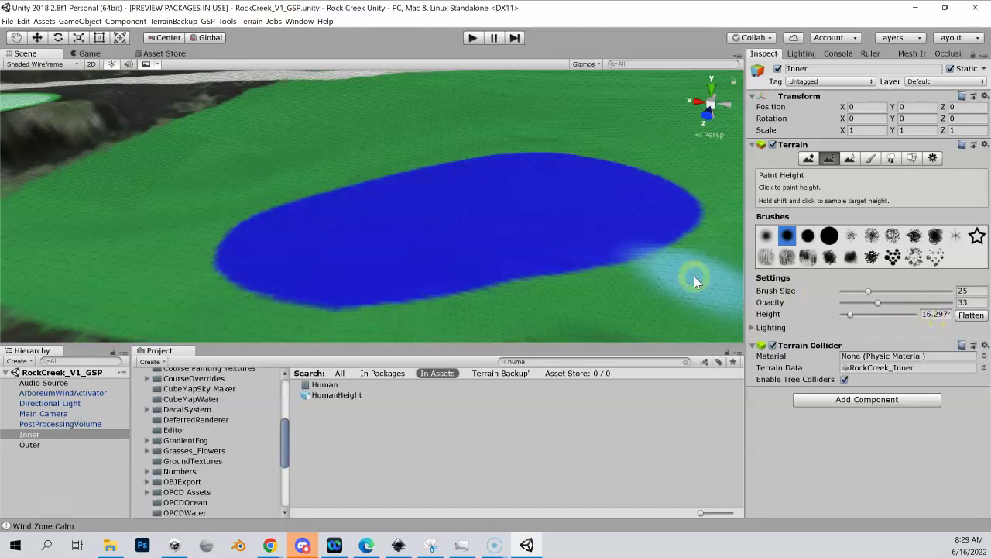
{"action": "left_click", "coordinate": [269, 122], "text": "shift"}
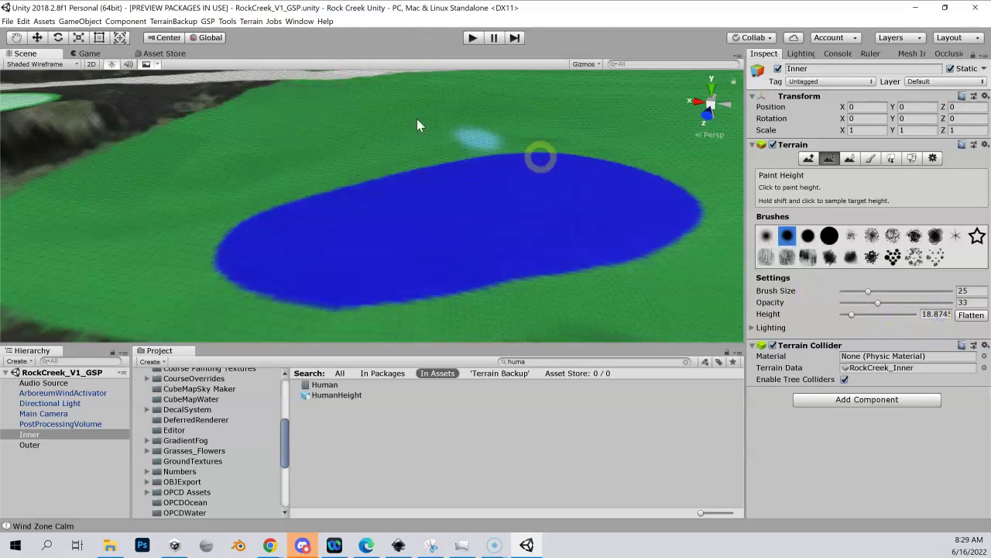
{"action": "left_click", "coordinate": [265, 260], "text": "shift"}
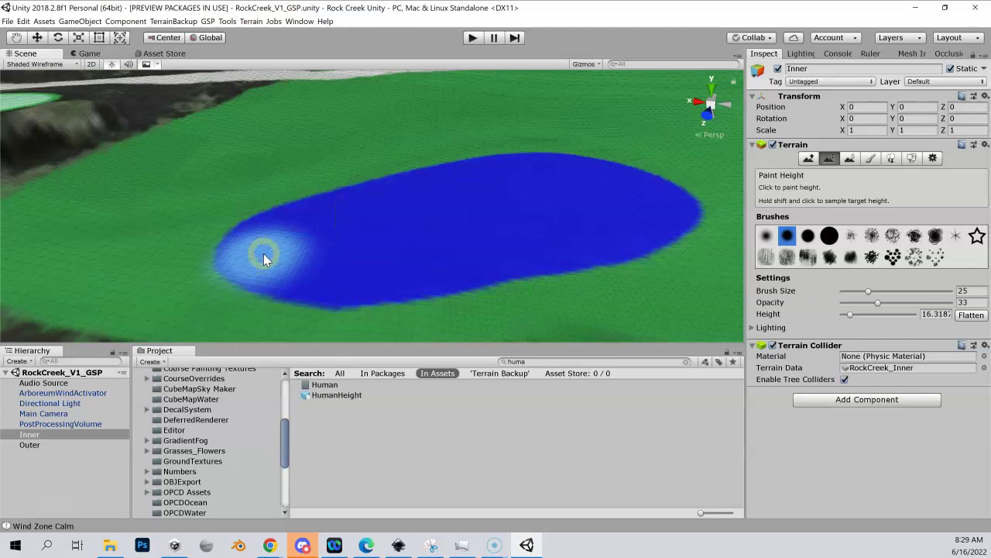
{"action": "left_click", "coordinate": [300, 216], "text": "shift"}
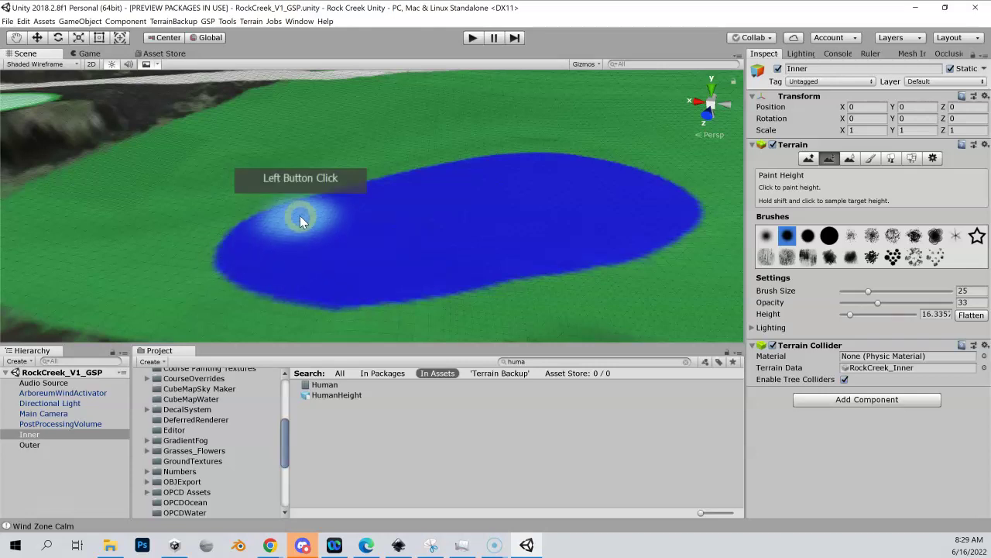
{"action": "left_click", "coordinate": [398, 190]}
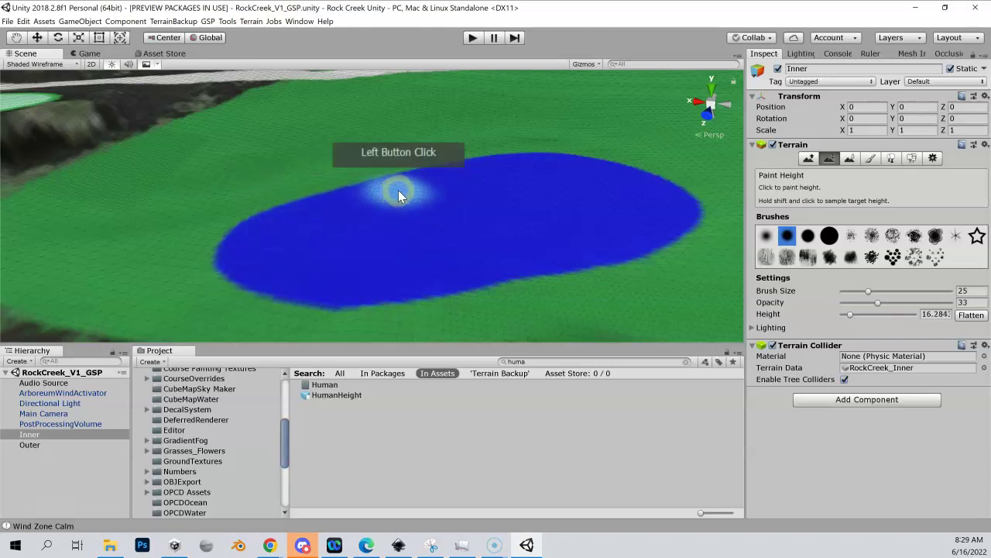
{"action": "left_click", "coordinate": [486, 172], "text": "shift"}
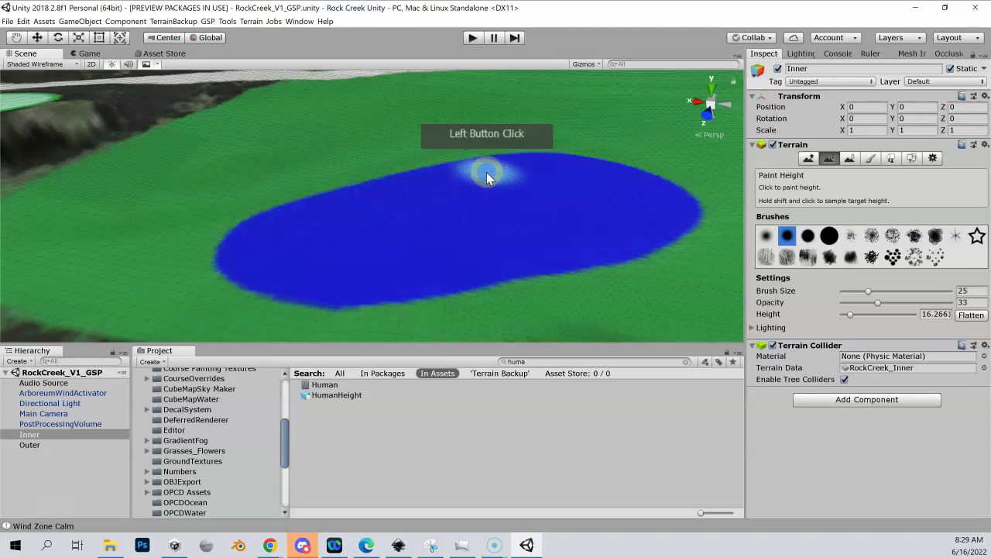
{"action": "left_click", "coordinate": [536, 169]}
{"action": "left_click", "coordinate": [550, 167], "text": "shift"}
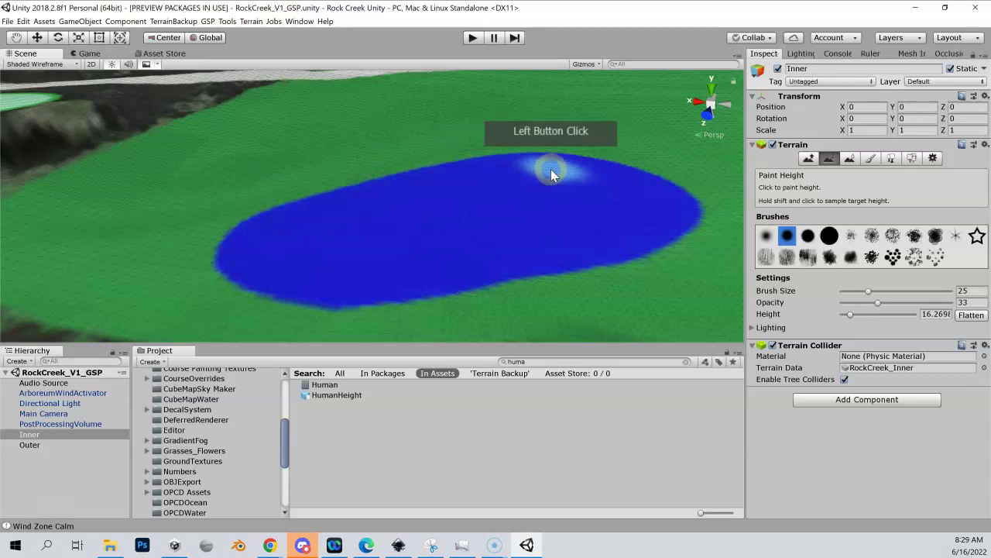
{"action": "left_click", "coordinate": [614, 182]}
{"action": "left_click", "coordinate": [633, 187], "text": "shift"}
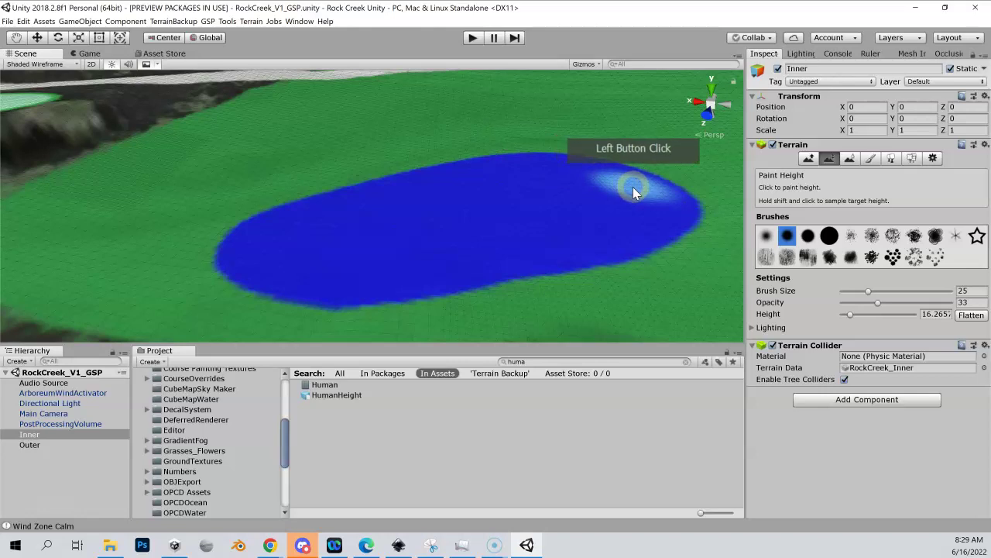
{"action": "left_click", "coordinate": [640, 192]}
{"action": "left_click", "coordinate": [646, 199]}
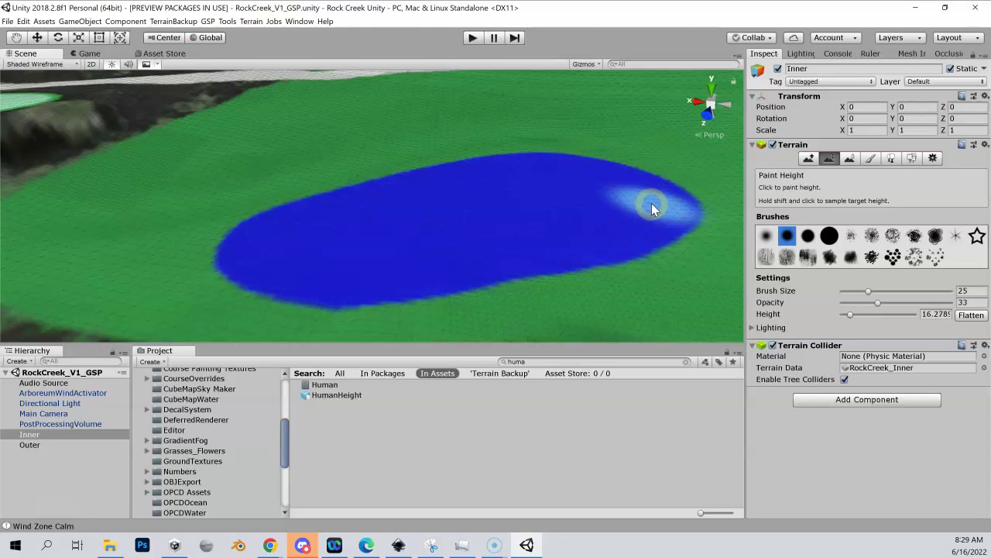
{"action": "left_click", "coordinate": [641, 220], "text": "shift"}
{"action": "left_click", "coordinate": [633, 237]}
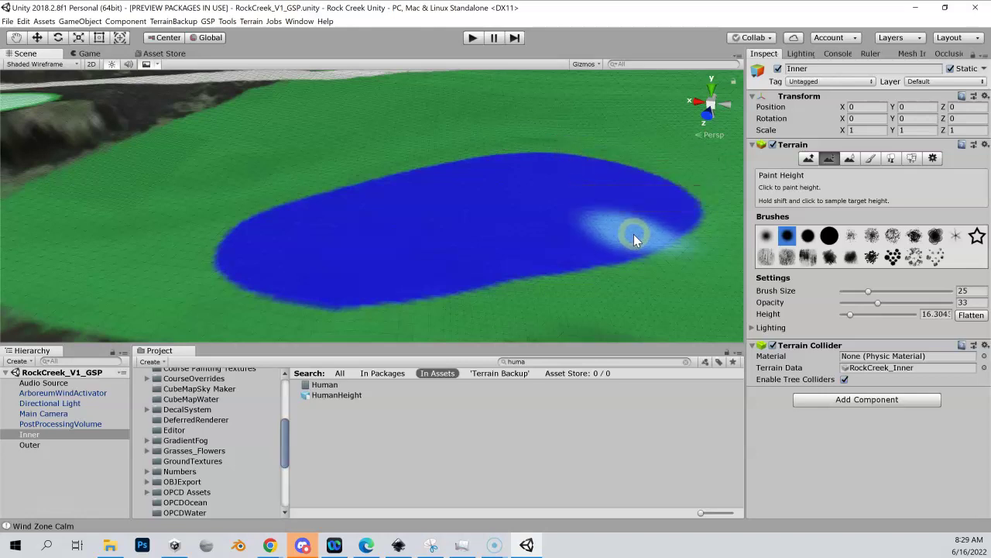
{"action": "left_click", "coordinate": [580, 242], "text": "shift"}
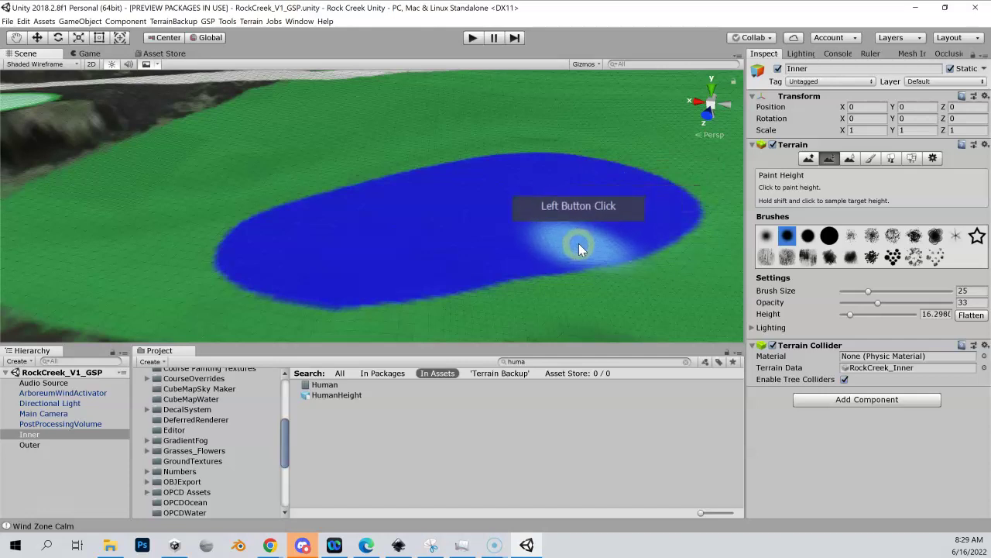
{"action": "left_click", "coordinate": [522, 257]}
{"action": "left_click", "coordinate": [491, 255]}
{"action": "left_click", "coordinate": [464, 261], "text": "shift"}
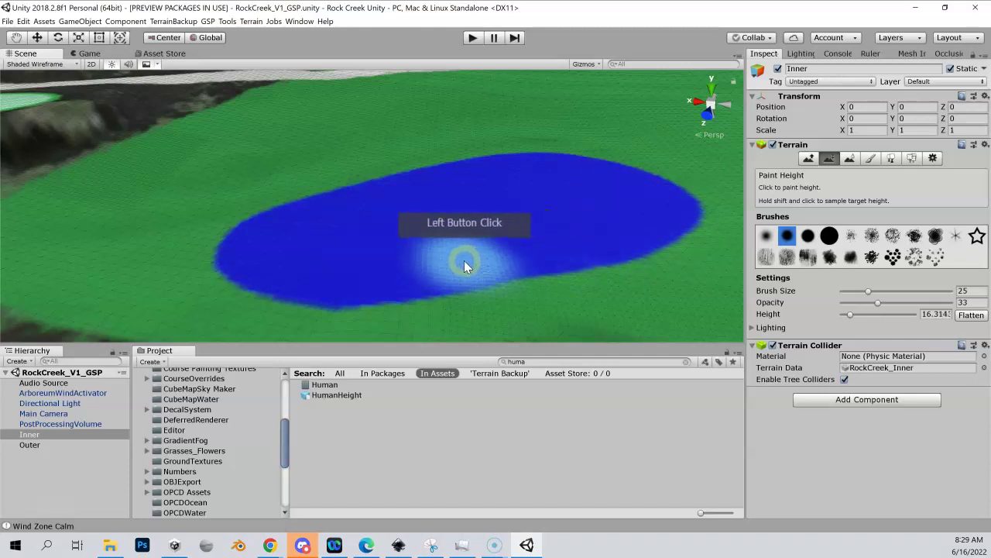
{"action": "left_click", "coordinate": [416, 275]}
{"action": "left_click", "coordinate": [408, 274]}
{"action": "left_click", "coordinate": [331, 268]}
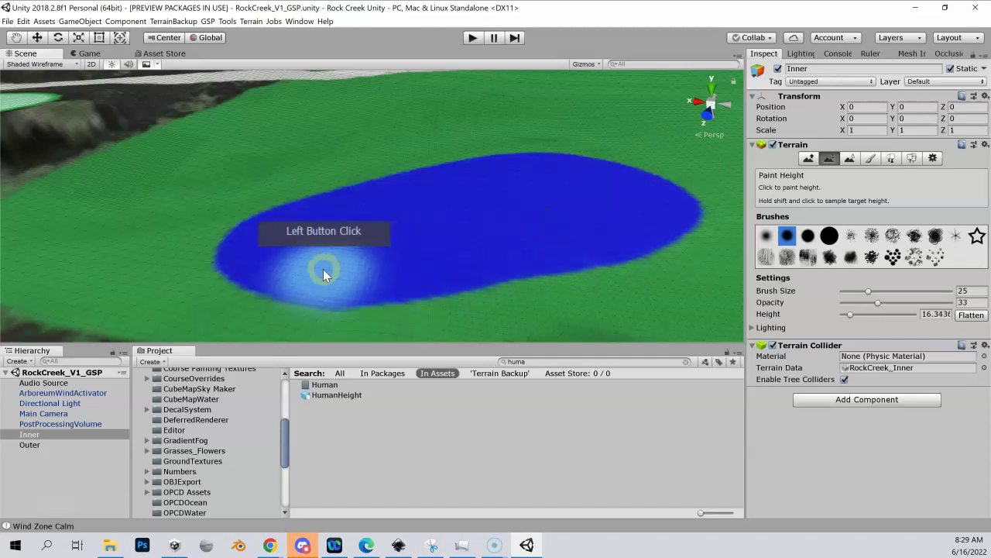
{"action": "left_click", "coordinate": [284, 257]}
{"action": "left_click", "coordinate": [272, 251]}
{"action": "left_click", "coordinate": [359, 206]}
{"action": "left_click", "coordinate": [376, 200]}
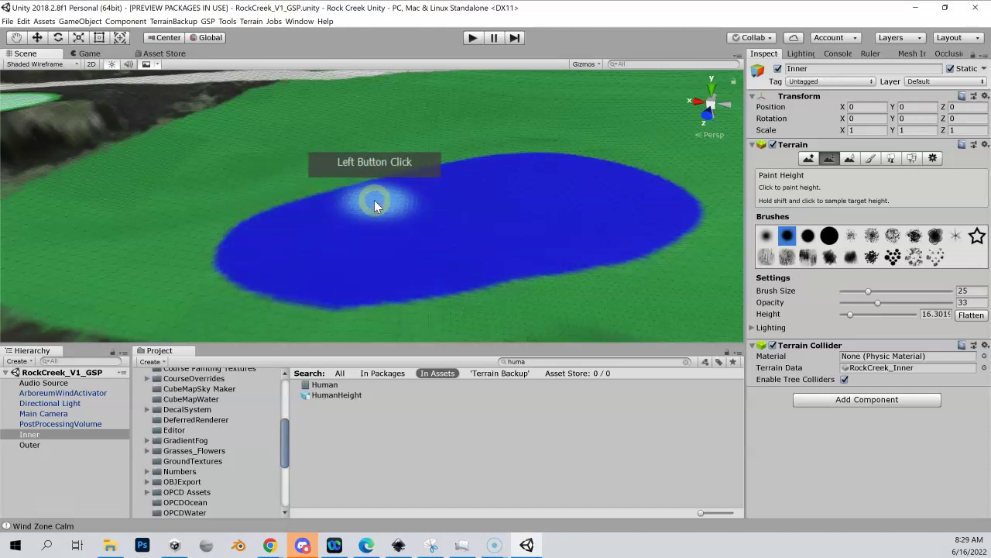
{"action": "left_click", "coordinate": [439, 224]}
{"action": "left_click", "coordinate": [475, 215]}
{"action": "left_click", "coordinate": [585, 184]}
{"action": "left_click", "coordinate": [608, 184]}
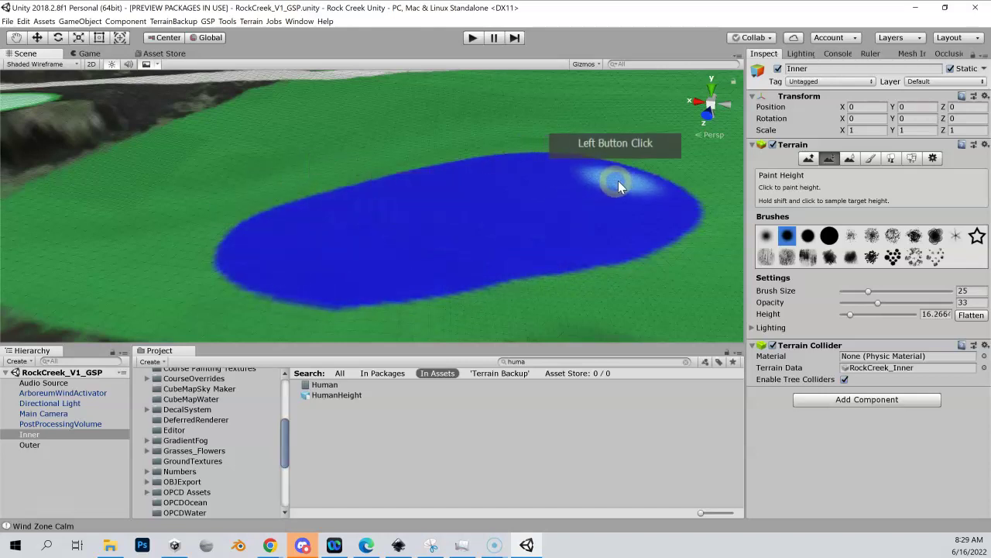
Step: Paint across the pond at the sampled height, settling the target at 16.3278
{"action": "left_click", "coordinate": [453, 224]}
{"action": "left_click", "coordinate": [310, 239]}
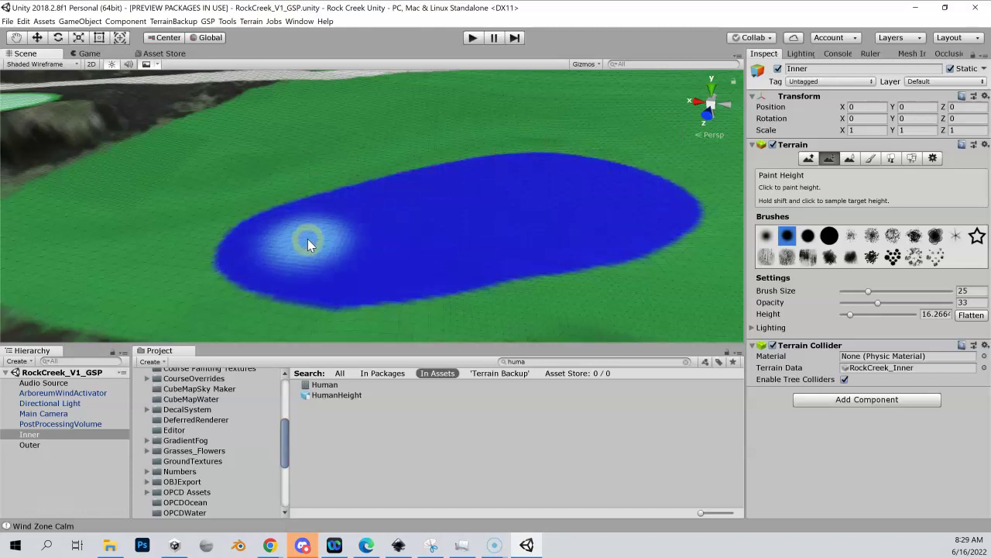
{"action": "left_click", "coordinate": [307, 225]}
{"action": "left_click", "coordinate": [547, 184]}
{"action": "left_click", "coordinate": [283, 213]}
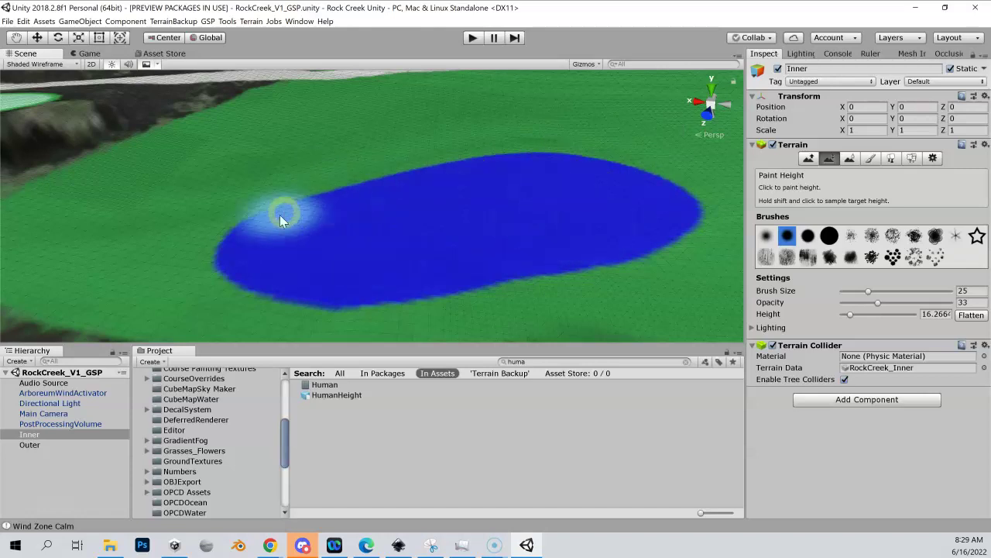
{"action": "left_click", "coordinate": [471, 271]}
{"action": "left_click", "coordinate": [656, 188]}
{"action": "left_click", "coordinate": [453, 189]}
{"action": "left_click", "coordinate": [540, 186]}
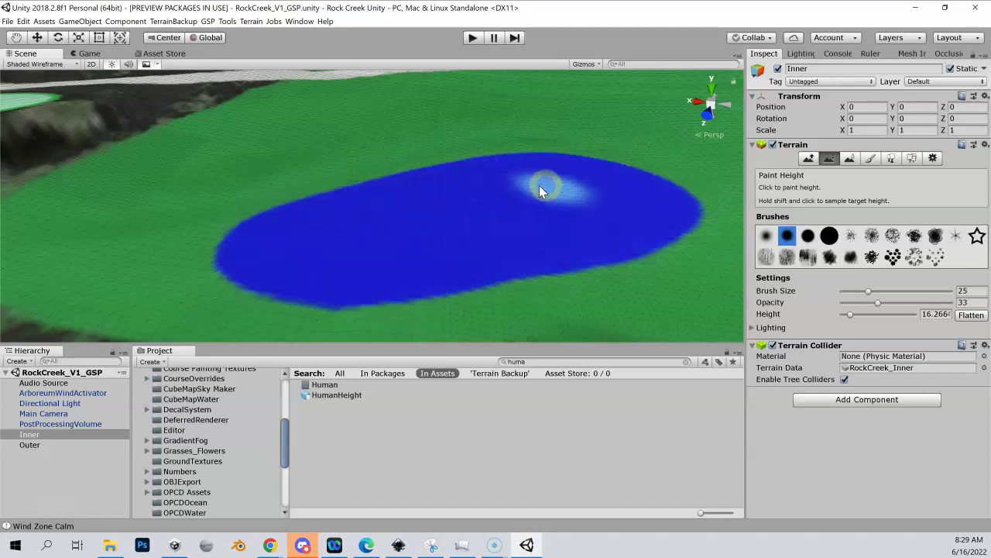
{"action": "left_click", "coordinate": [598, 215]}
{"action": "left_click", "coordinate": [645, 186]}
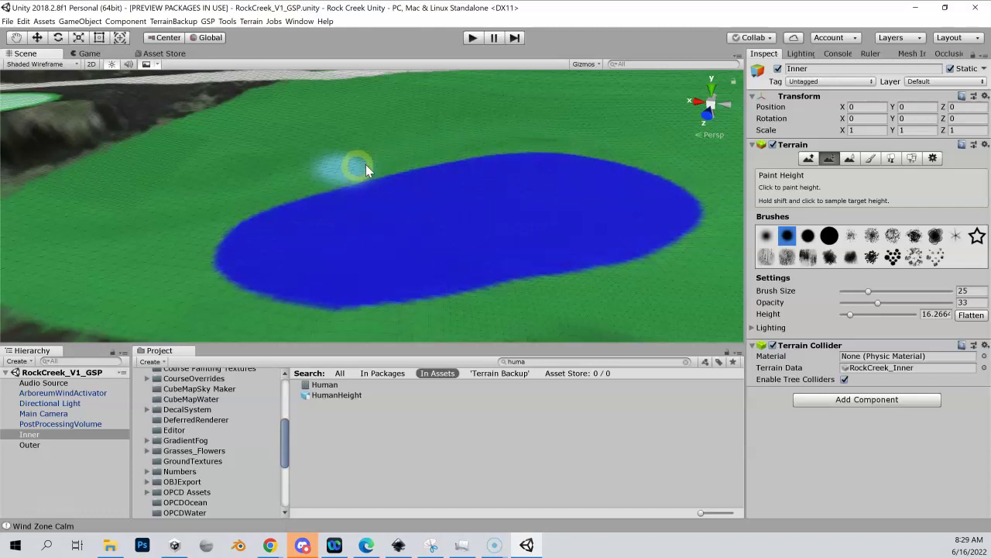
{"action": "left_click", "coordinate": [630, 266]}
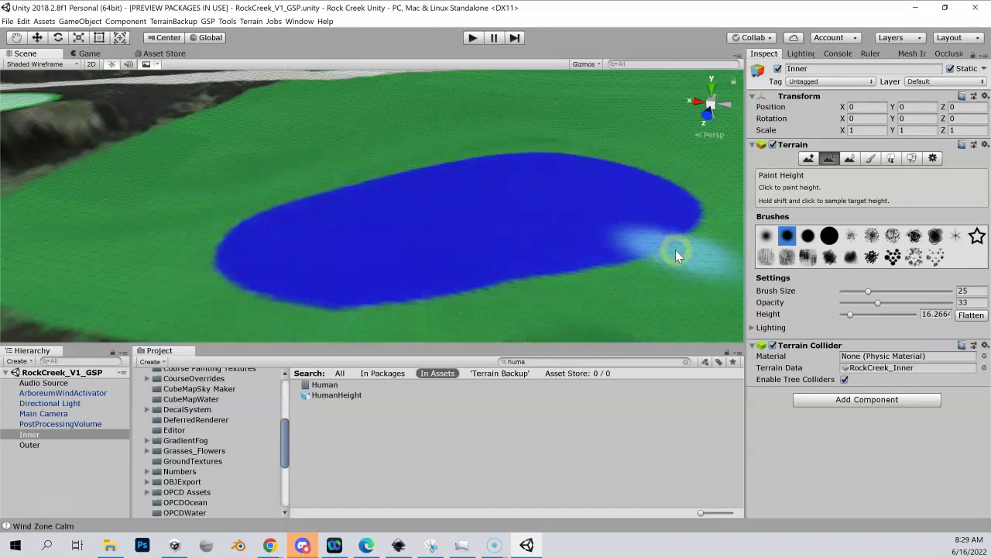
{"action": "left_click", "coordinate": [496, 220]}
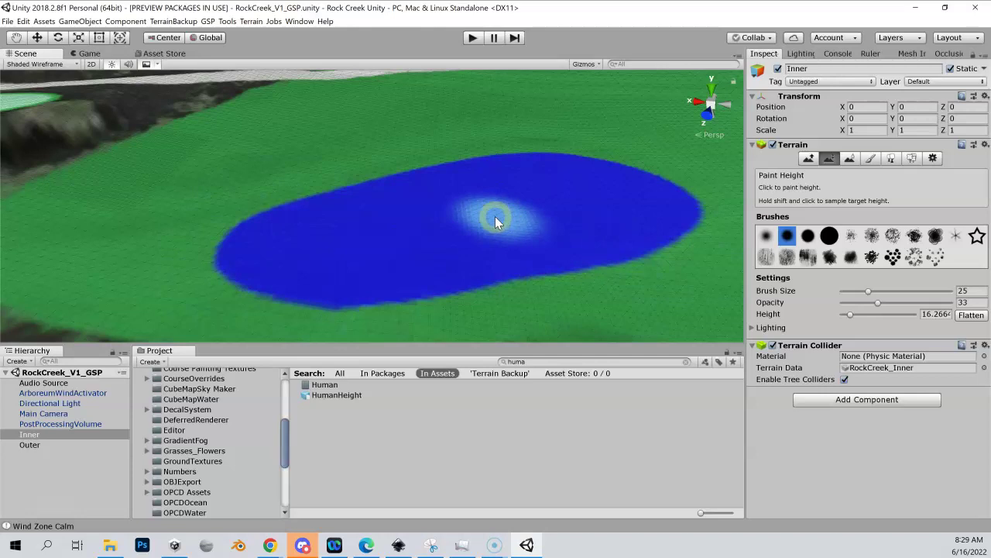
{"action": "left_click", "coordinate": [285, 251]}
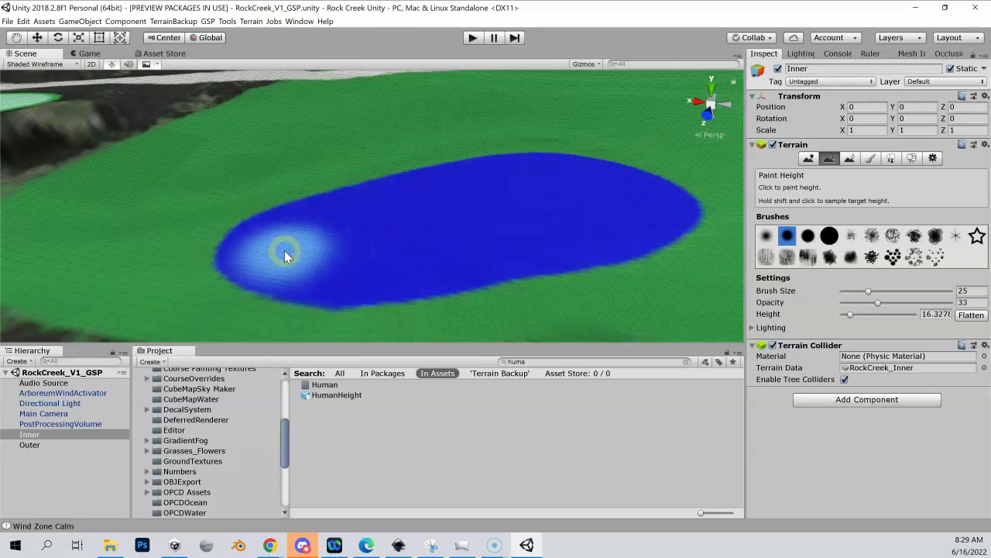
{"action": "left_click", "coordinate": [284, 250]}
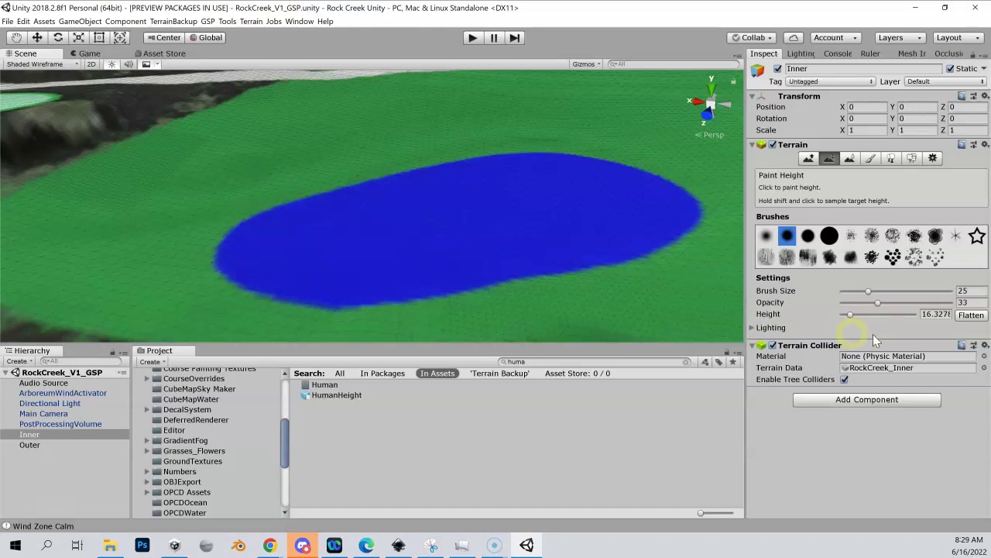
Step: Lower the target height to 15.3278 and use the soft round brush at size 37
{"action": "left_click", "coordinate": [932, 317]}
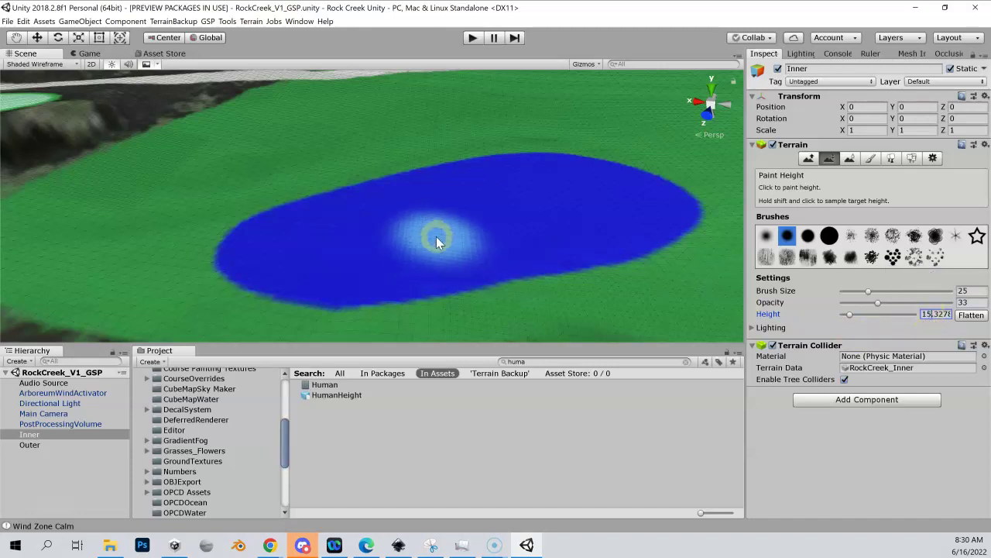
{"action": "left_click", "coordinate": [795, 238]}
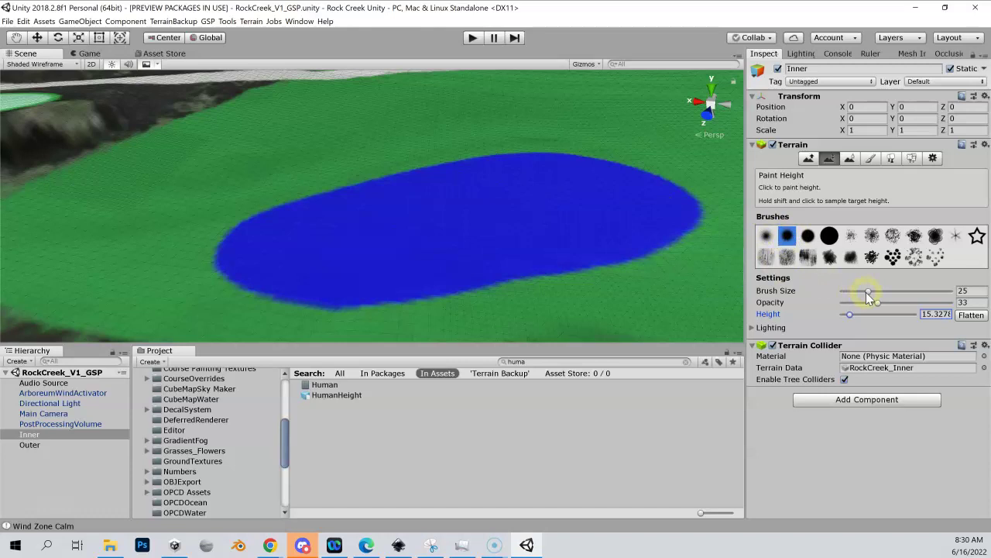
{"action": "left_click_drag", "start_coordinate": [869, 292], "coordinate": [884, 290]}
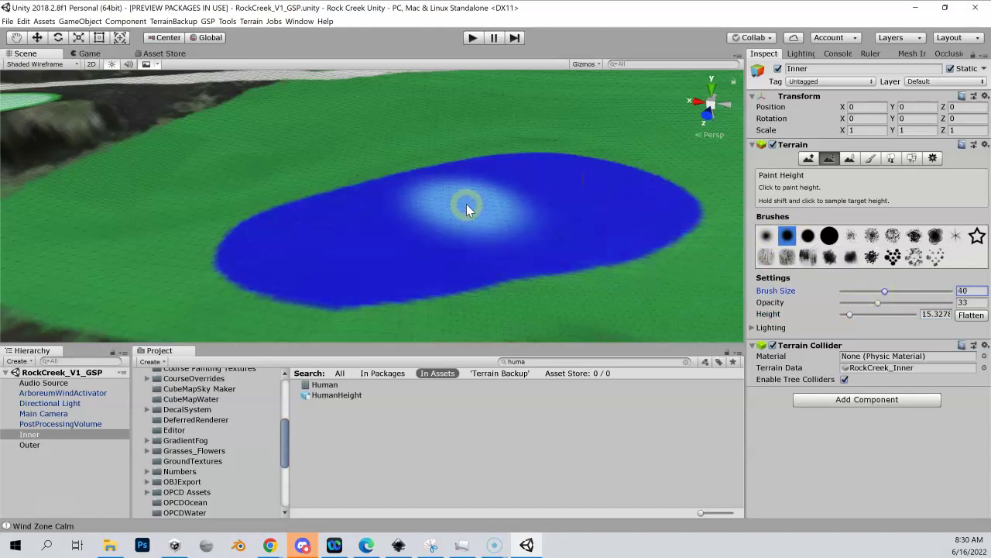
Step: Orbit the view and dig the pond's centre down toward 15.3278
{"action": "mouse_move", "coordinate": [468, 209]}
{"action": "right_mouse_down"}
{"action": "mouse_move", "coordinate": [522, 190]}
{"action": "mouse_move", "coordinate": [526, 230]}
{"action": "mouse_move", "coordinate": [574, 237]}
{"action": "mouse_move", "coordinate": [558, 227]}
{"action": "right_mouse_up"}
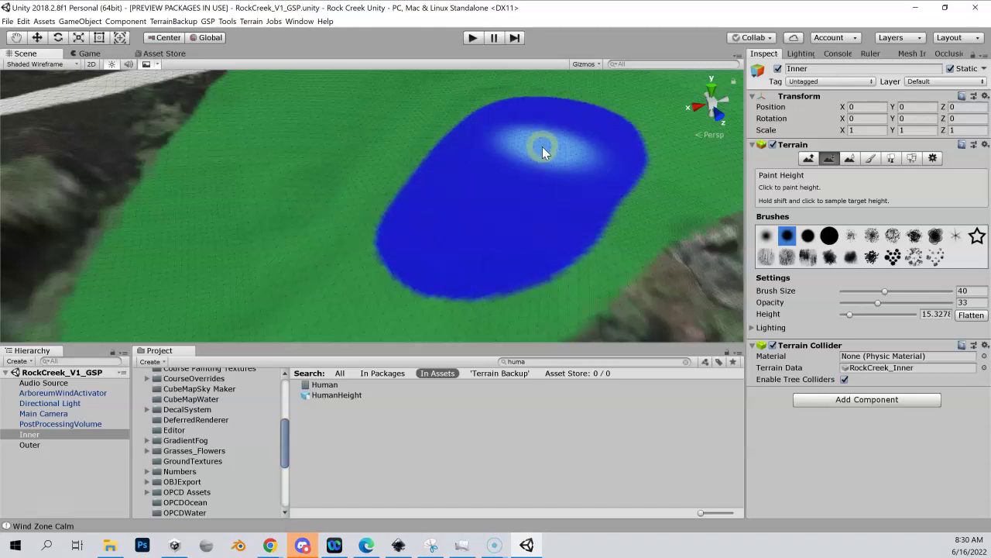
{"action": "mouse_move", "coordinate": [556, 138]}
{"action": "left_mouse_down"}
{"action": "mouse_move", "coordinate": [524, 185]}
{"action": "mouse_move", "coordinate": [469, 231]}
{"action": "left_mouse_up"}
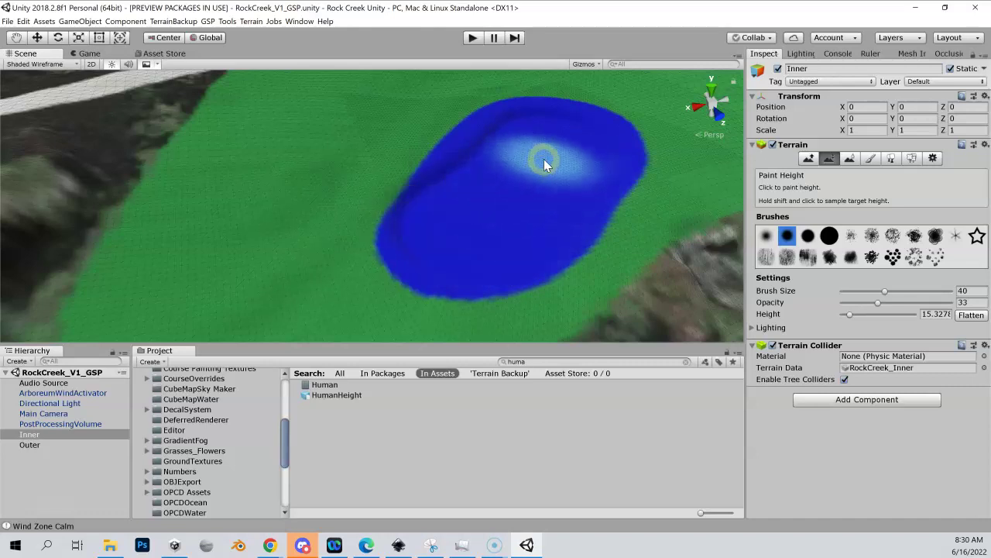
Step: Shrink the soft brush to size 18 and paint inside the pond
{"action": "left_click", "coordinate": [767, 236]}
{"action": "left_click", "coordinate": [884, 293]}
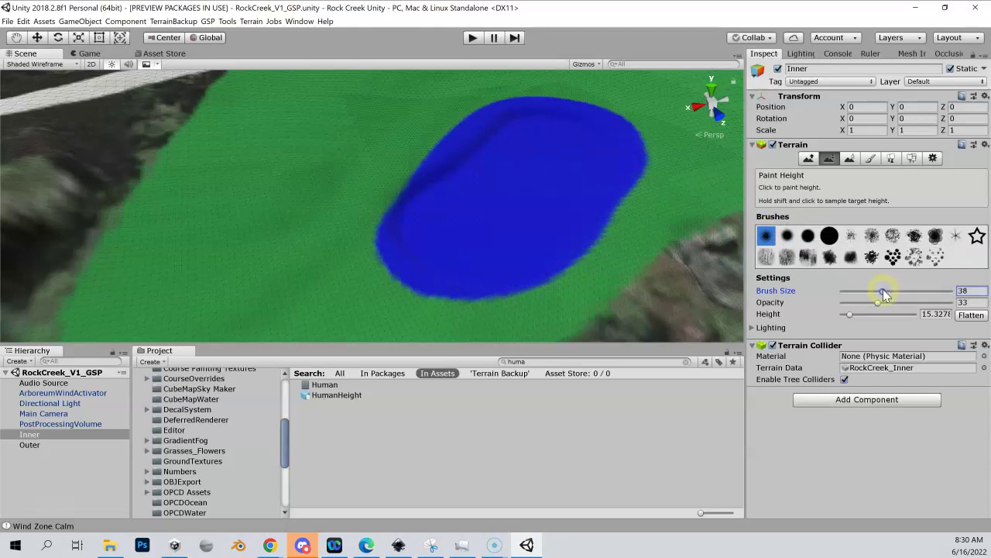
{"action": "left_click_drag", "start_coordinate": [885, 293], "coordinate": [871, 290]}
{"action": "left_click_drag", "start_coordinate": [871, 291], "coordinate": [861, 291]}
{"action": "mouse_move", "coordinate": [523, 165]}
{"action": "right_mouse_down"}
{"action": "mouse_move", "coordinate": [514, 166]}
{"action": "mouse_move", "coordinate": [569, 150]}
{"action": "mouse_move", "coordinate": [592, 166]}
{"action": "right_mouse_up"}
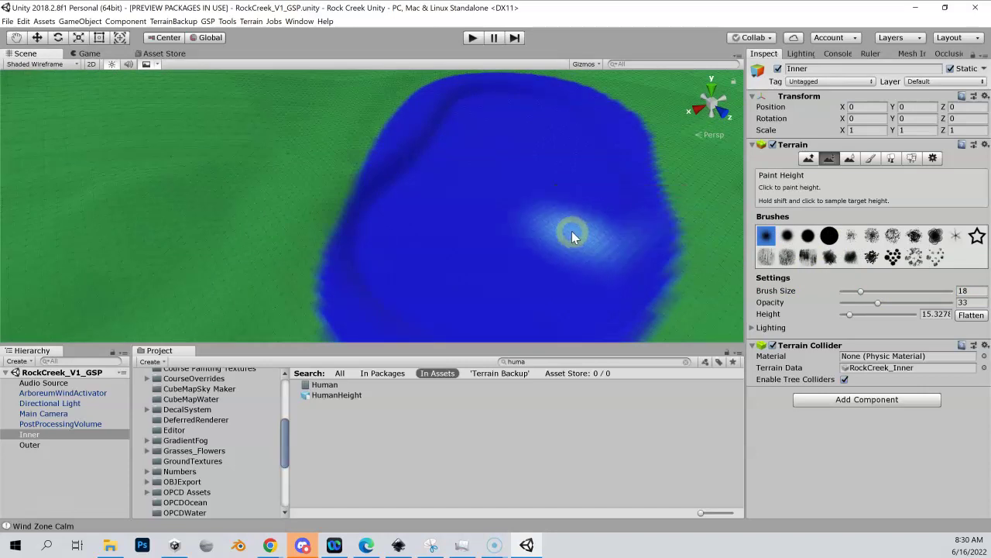
{"action": "mouse_move", "coordinate": [572, 231]}
{"action": "left_mouse_down"}
{"action": "mouse_move", "coordinate": [586, 232]}
{"action": "mouse_move", "coordinate": [589, 218]}
{"action": "left_mouse_up"}
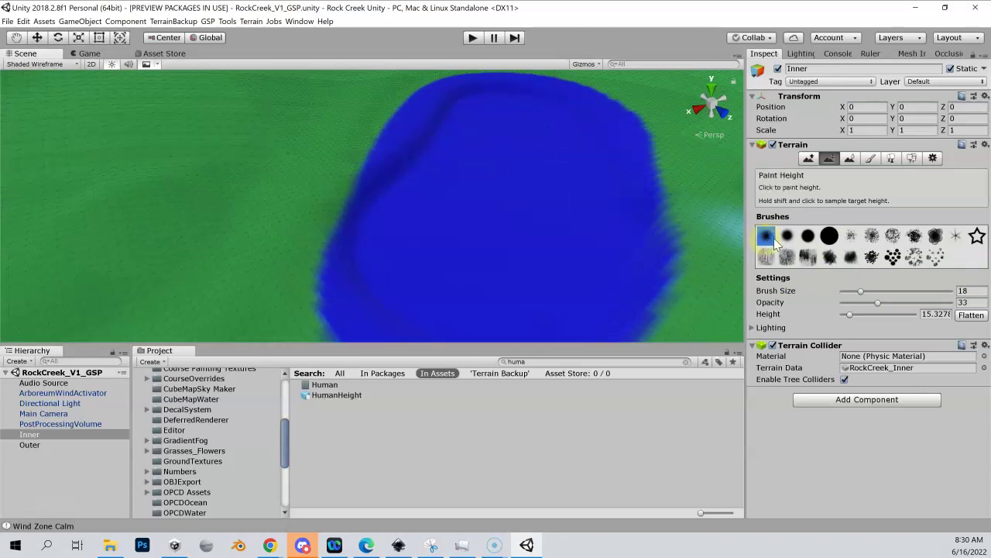
Step: With a hard-edged round brush, flatten the remaining raised patches inside the pond to 15.3278
{"action": "left_click", "coordinate": [807, 235]}
{"action": "left_click", "coordinate": [585, 217]}
{"action": "left_click", "coordinate": [575, 227]}
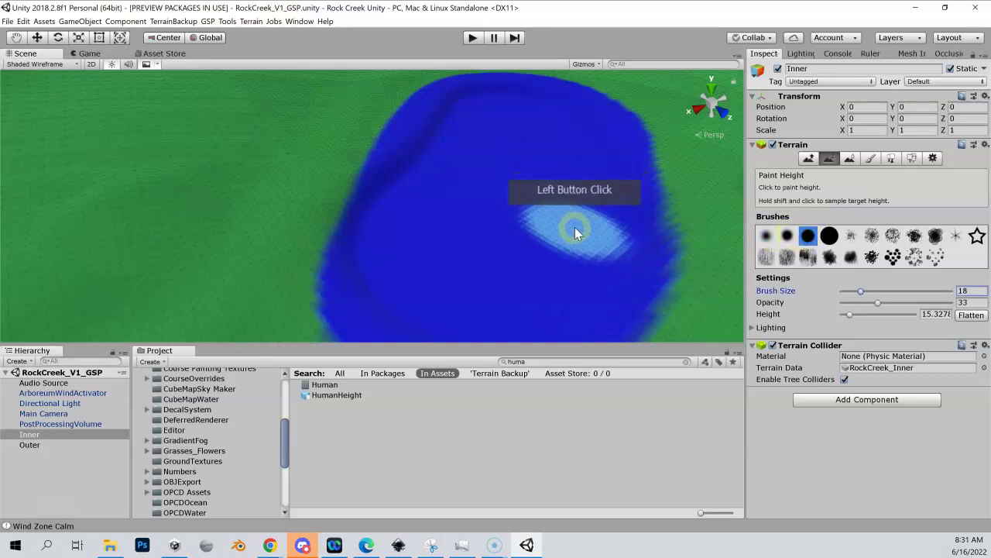
{"action": "mouse_move", "coordinate": [575, 227]}
{"action": "left_mouse_down"}
{"action": "mouse_move", "coordinate": [586, 215]}
{"action": "mouse_move", "coordinate": [588, 157]}
{"action": "mouse_move", "coordinate": [583, 279]}
{"action": "mouse_move", "coordinate": [557, 264]}
{"action": "mouse_move", "coordinate": [558, 169]}
{"action": "left_mouse_up"}
{"action": "scroll", "coordinate": [528, 190], "scroll_direction": "down", "scroll_amount": 3}
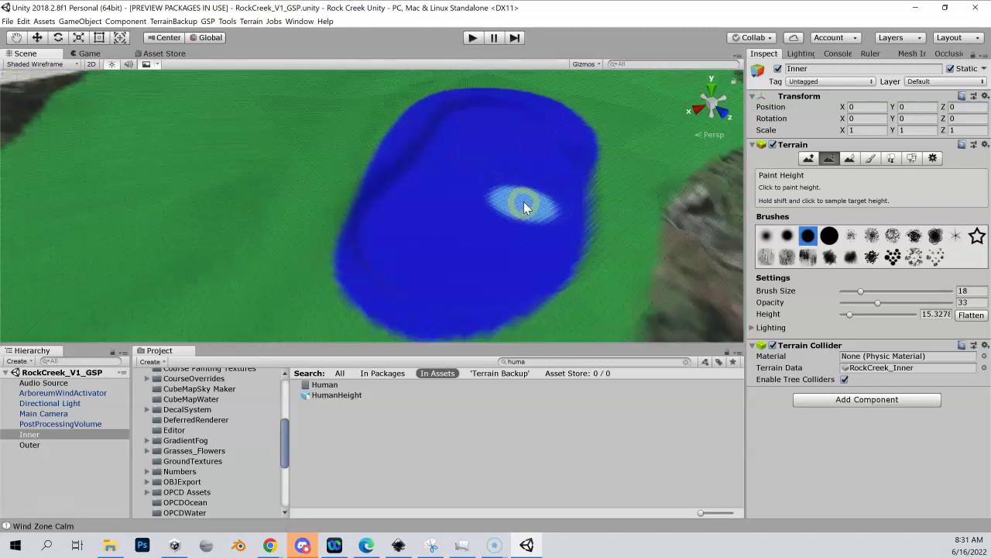
{"action": "mouse_move", "coordinate": [505, 249]}
{"action": "left_mouse_down"}
{"action": "mouse_move", "coordinate": [496, 285]}
{"action": "mouse_move", "coordinate": [443, 296]}
{"action": "left_mouse_up"}
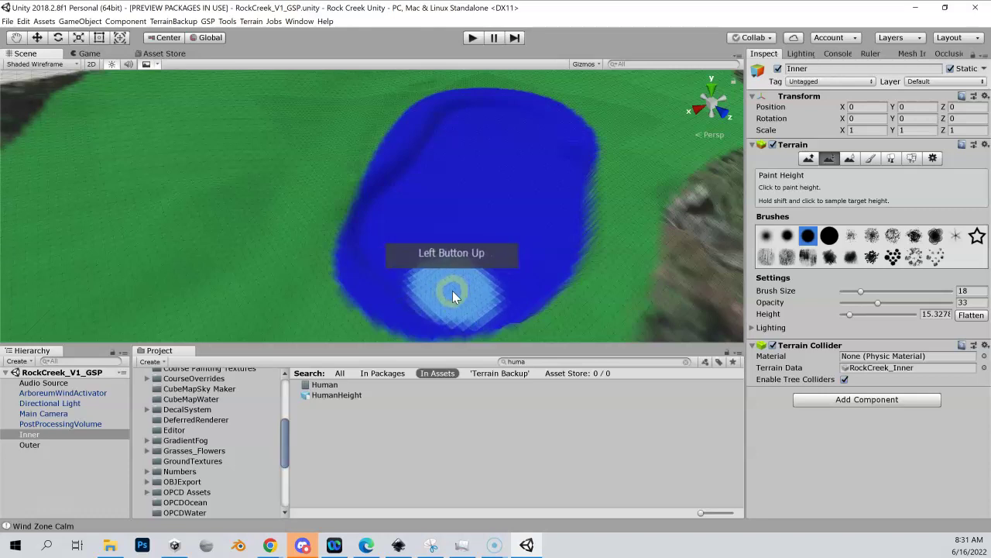
Step: Create a TerrainBackup of Inner with the file name preWAterLower
{"action": "left_click", "coordinate": [163, 21]}
{"action": "left_click", "coordinate": [174, 34]}
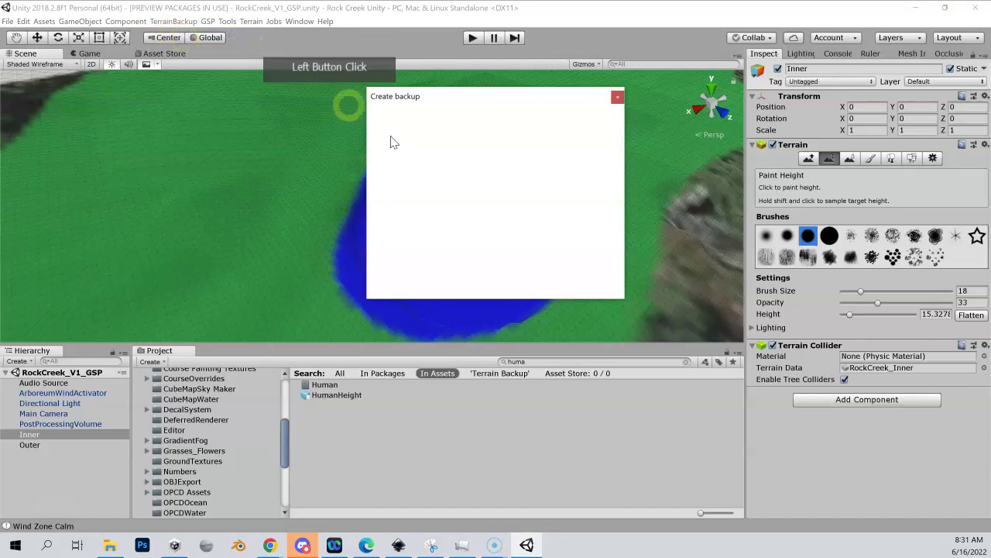
{"action": "left_click", "coordinate": [456, 173]}
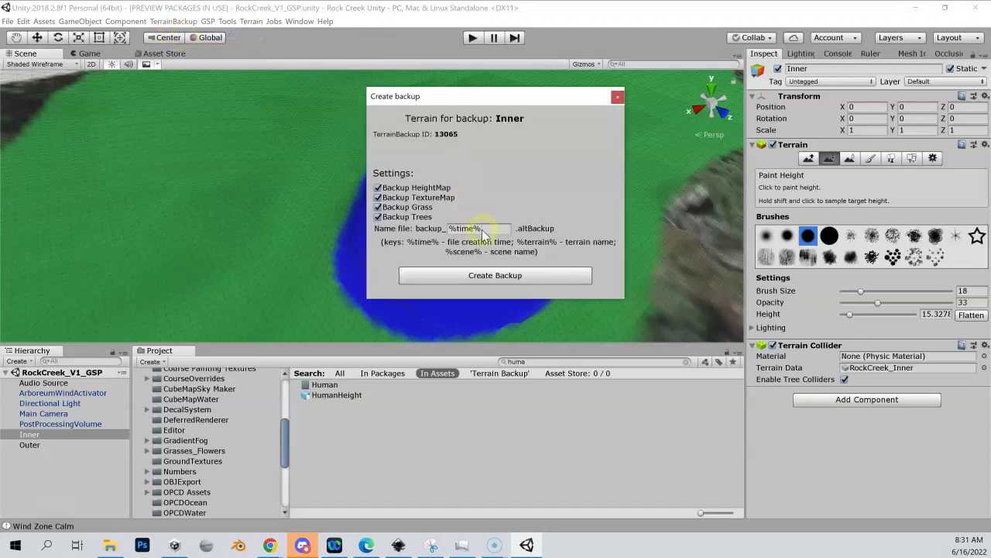
{"action": "left_click", "coordinate": [485, 232]}
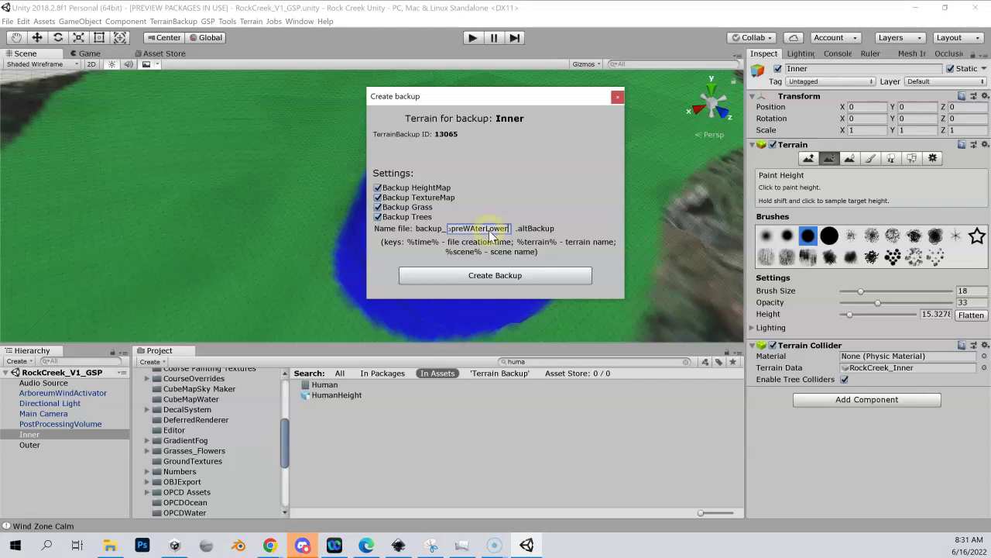
{"action": "left_click", "coordinate": [486, 277]}
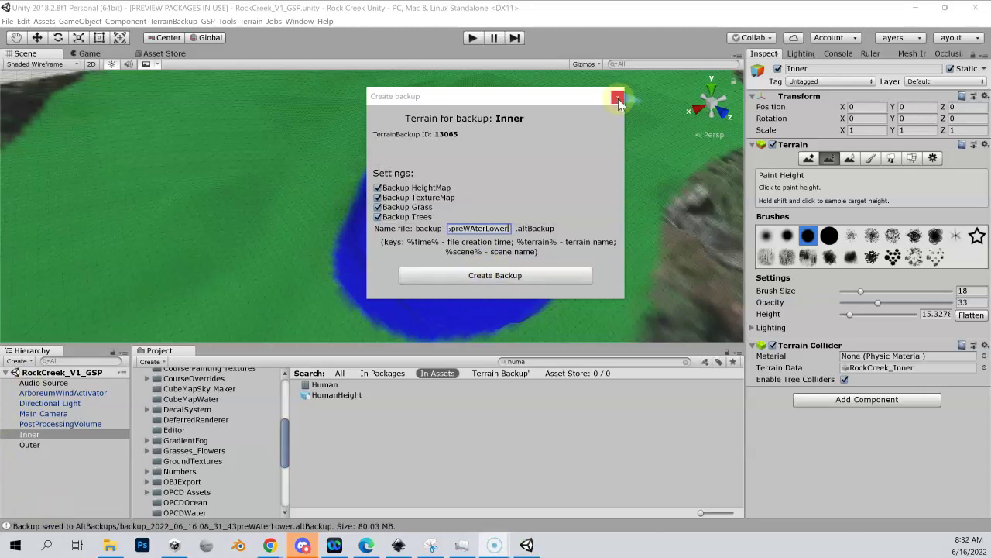
Step: Close the backup window and flatten the pond's far rounded end to 15.3278
{"action": "left_click", "coordinate": [618, 98]}
{"action": "mouse_move", "coordinate": [448, 232]}
{"action": "left_mouse_down"}
{"action": "mouse_move", "coordinate": [461, 254]}
{"action": "mouse_move", "coordinate": [460, 285]}
{"action": "mouse_move", "coordinate": [424, 308]}
{"action": "mouse_move", "coordinate": [394, 292]}
{"action": "mouse_move", "coordinate": [388, 276]}
{"action": "mouse_move", "coordinate": [396, 220]}
{"action": "left_mouse_up"}
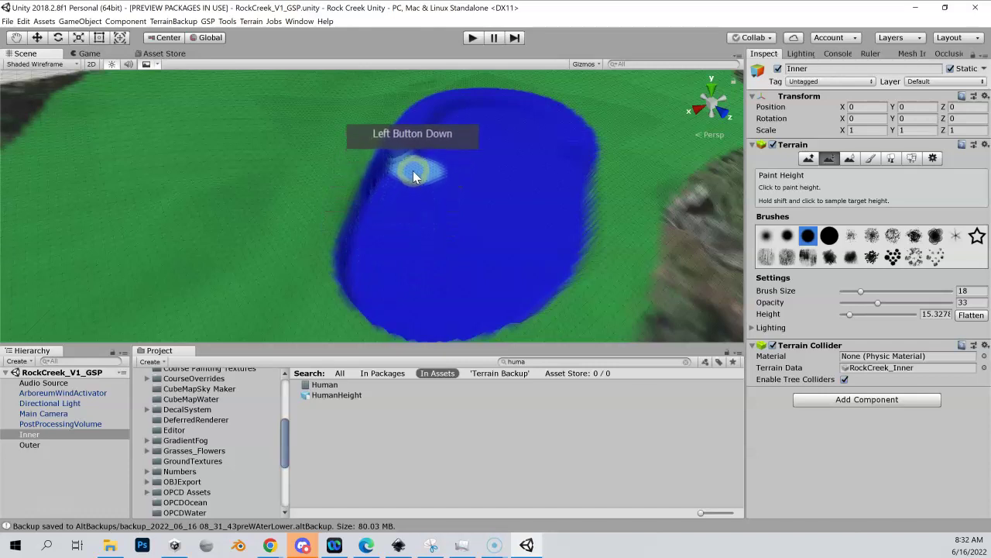
{"action": "mouse_move", "coordinate": [414, 176]}
{"action": "left_mouse_down"}
{"action": "mouse_move", "coordinate": [424, 147]}
{"action": "mouse_move", "coordinate": [397, 192]}
{"action": "mouse_move", "coordinate": [419, 143]}
{"action": "mouse_move", "coordinate": [438, 122]}
{"action": "mouse_move", "coordinate": [450, 129]}
{"action": "left_mouse_up"}
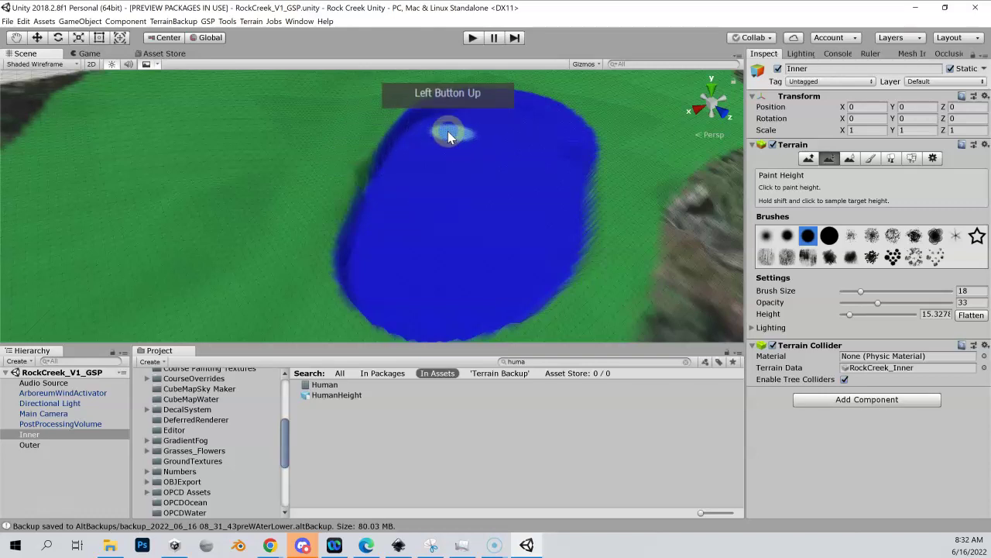
{"action": "mouse_move", "coordinate": [449, 129]}
{"action": "right_mouse_down"}
{"action": "mouse_move", "coordinate": [524, 135]}
{"action": "mouse_move", "coordinate": [516, 37]}
{"action": "mouse_move", "coordinate": [513, 91]}
{"action": "mouse_move", "coordinate": [503, 55]}
{"action": "mouse_move", "coordinate": [490, 201]}
{"action": "right_mouse_up"}
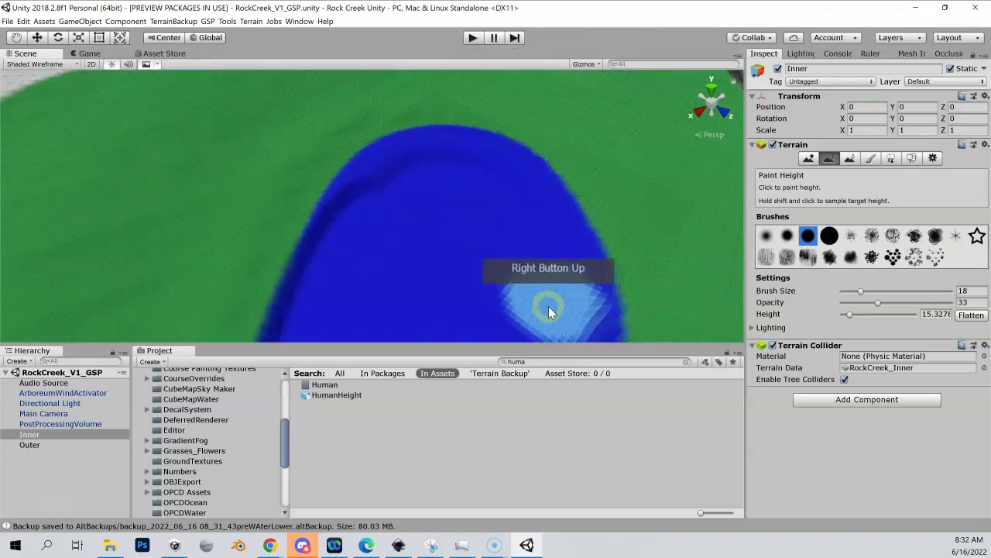
{"action": "left_click_drag", "start_coordinate": [544, 306], "coordinate": [539, 263]}
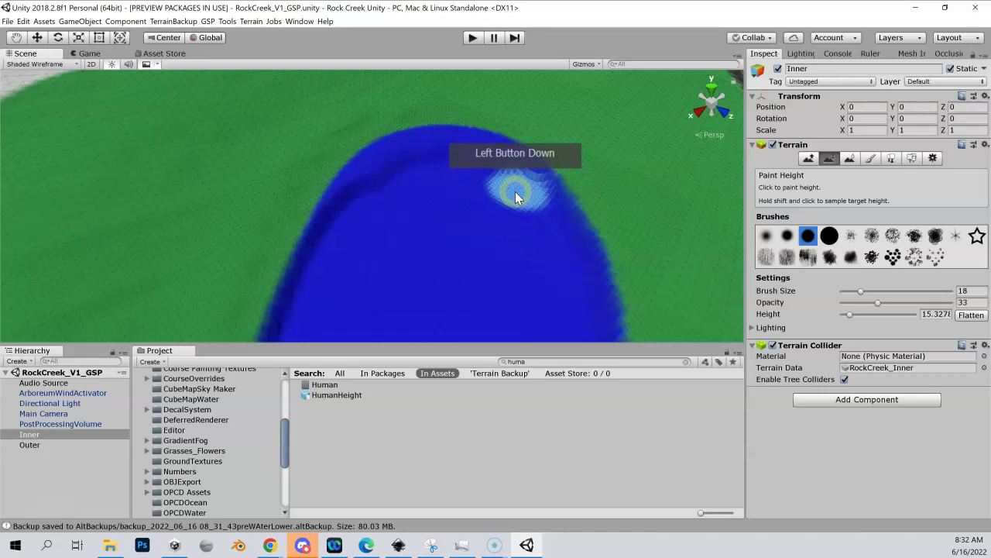
{"action": "mouse_move", "coordinate": [511, 192]}
{"action": "left_mouse_down"}
{"action": "mouse_move", "coordinate": [505, 185]}
{"action": "mouse_move", "coordinate": [497, 208]}
{"action": "left_mouse_up"}
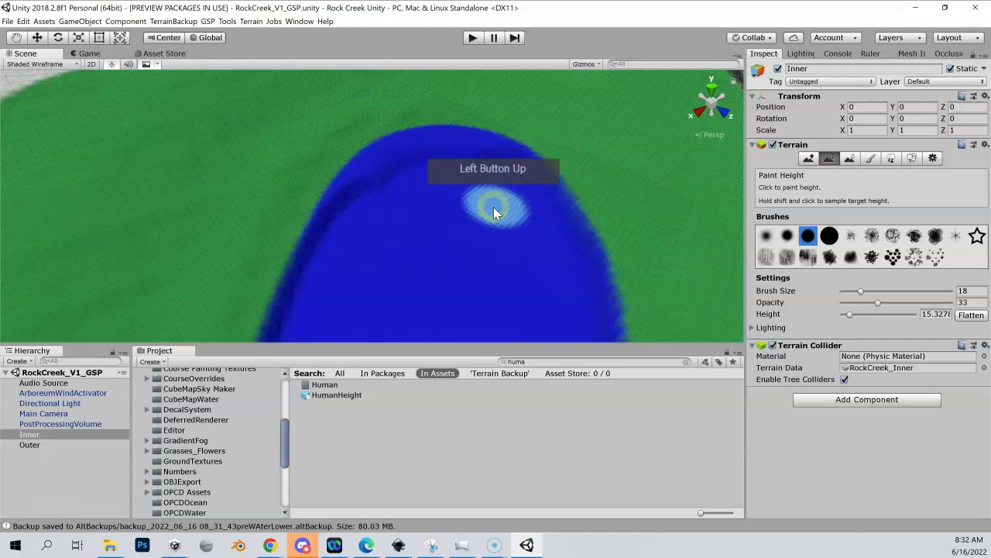
{"action": "mouse_move", "coordinate": [496, 208]}
{"action": "right_mouse_down"}
{"action": "mouse_move", "coordinate": [587, 188]}
{"action": "mouse_move", "coordinate": [722, 128]}
{"action": "mouse_move", "coordinate": [715, 117]}
{"action": "mouse_move", "coordinate": [449, 115]}
{"action": "mouse_move", "coordinate": [323, 137]}
{"action": "mouse_move", "coordinate": [320, 195]}
{"action": "right_mouse_up"}
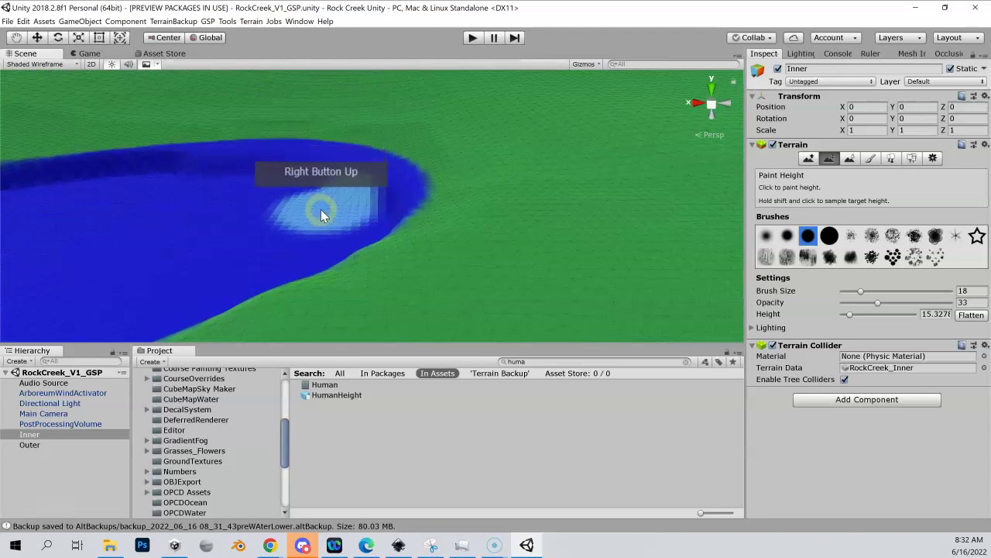
Step: Paint along the pond's edge and rim so the oval basin sits evenly at 15.3278
{"action": "mouse_move", "coordinate": [320, 210]}
{"action": "left_mouse_down"}
{"action": "mouse_move", "coordinate": [359, 212]}
{"action": "mouse_move", "coordinate": [345, 193]}
{"action": "left_mouse_up"}
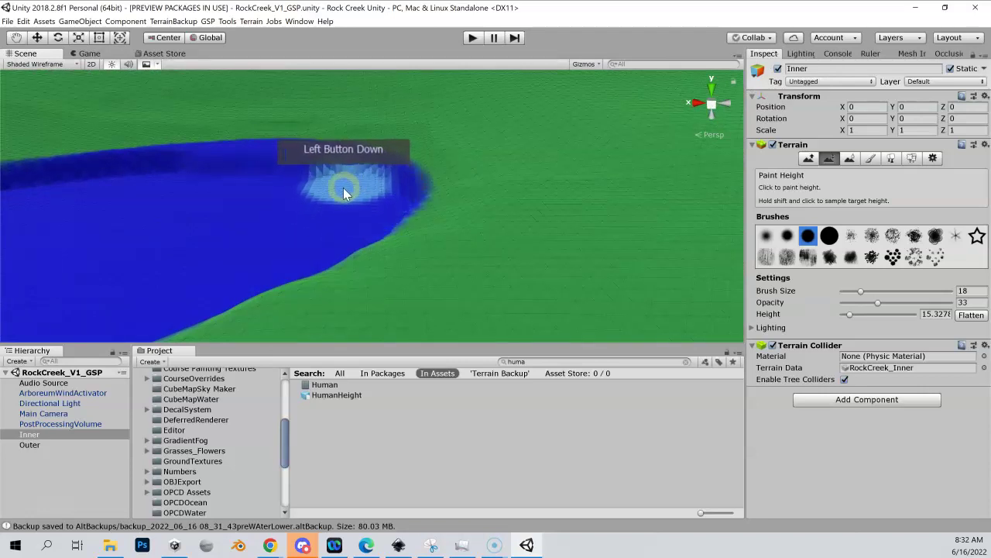
{"action": "right_click_drag", "start_coordinate": [295, 195], "coordinate": [219, 276]}
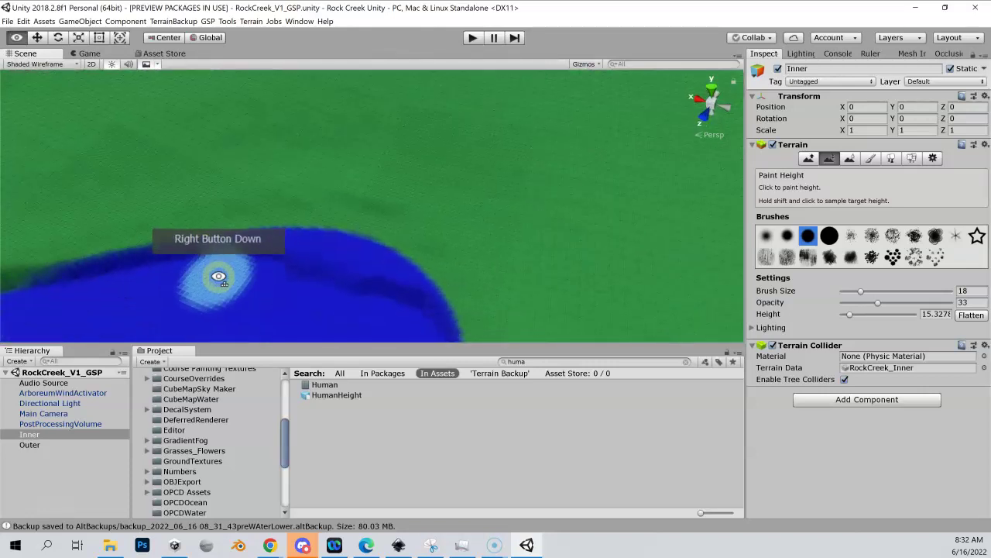
{"action": "mouse_move", "coordinate": [254, 272]}
{"action": "left_mouse_down"}
{"action": "mouse_move", "coordinate": [307, 278]}
{"action": "mouse_move", "coordinate": [392, 312]}
{"action": "mouse_move", "coordinate": [343, 277]}
{"action": "mouse_move", "coordinate": [281, 273]}
{"action": "mouse_move", "coordinate": [281, 287]}
{"action": "left_mouse_up"}
{"action": "mouse_move", "coordinate": [280, 287]}
{"action": "right_mouse_down"}
{"action": "mouse_move", "coordinate": [107, 341]}
{"action": "mouse_move", "coordinate": [64, 205]}
{"action": "mouse_move", "coordinate": [64, 296]}
{"action": "mouse_move", "coordinate": [339, 327]}
{"action": "mouse_move", "coordinate": [392, 292]}
{"action": "mouse_move", "coordinate": [137, 184]}
{"action": "mouse_move", "coordinate": [984, 186]}
{"action": "mouse_move", "coordinate": [925, 176]}
{"action": "mouse_move", "coordinate": [923, 184]}
{"action": "mouse_move", "coordinate": [743, 179]}
{"action": "mouse_move", "coordinate": [810, 188]}
{"action": "mouse_move", "coordinate": [786, 170]}
{"action": "mouse_move", "coordinate": [759, 186]}
{"action": "mouse_move", "coordinate": [793, 159]}
{"action": "mouse_move", "coordinate": [849, 201]}
{"action": "right_mouse_up"}
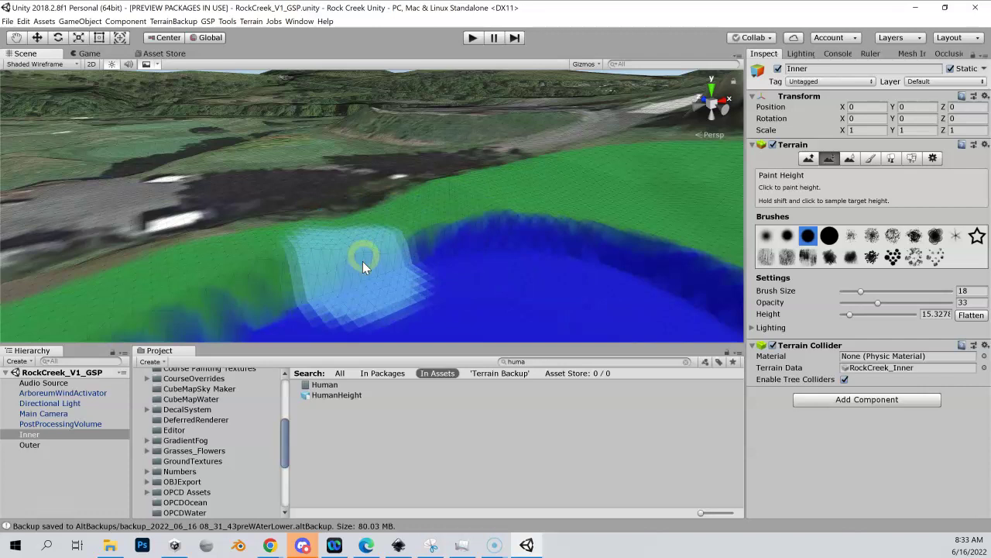
{"action": "mouse_move", "coordinate": [363, 261]}
{"action": "right_mouse_down"}
{"action": "mouse_move", "coordinate": [453, 254]}
{"action": "mouse_move", "coordinate": [411, 215]}
{"action": "mouse_move", "coordinate": [441, 191]}
{"action": "mouse_move", "coordinate": [785, 216]}
{"action": "mouse_move", "coordinate": [819, 232]}
{"action": "mouse_move", "coordinate": [23, 232]}
{"action": "mouse_move", "coordinate": [126, 230]}
{"action": "mouse_move", "coordinate": [138, 266]}
{"action": "mouse_move", "coordinate": [159, 266]}
{"action": "right_mouse_up"}
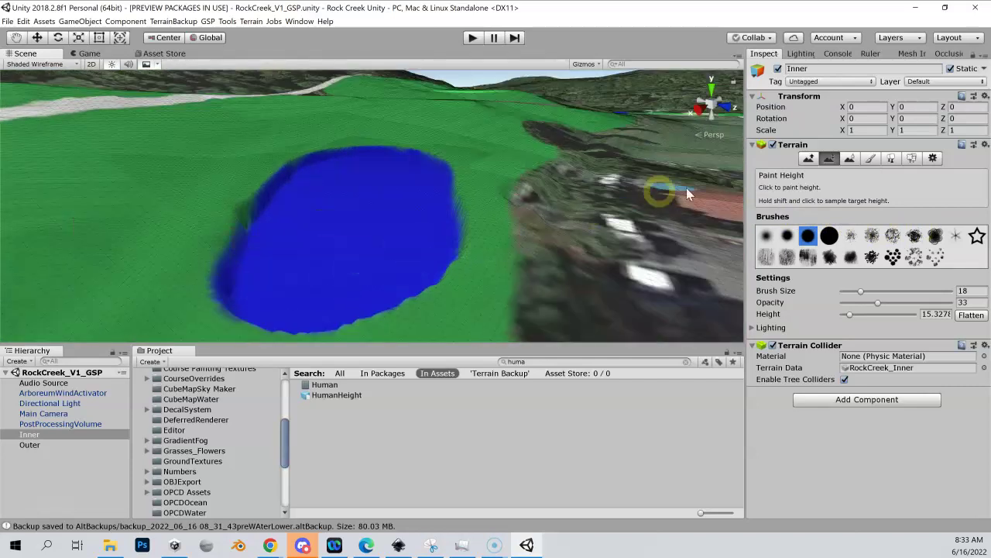
Step: Use Smooth Height with the first soft brush on the pond's right and bottom shoreline
{"action": "left_click", "coordinate": [851, 159]}
{"action": "left_click", "coordinate": [786, 226]}
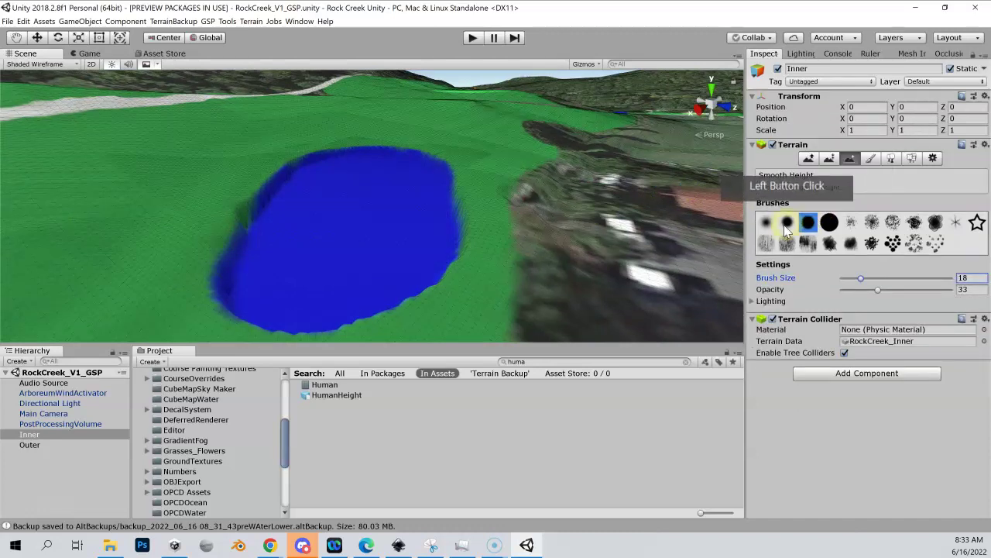
{"action": "left_click", "coordinate": [769, 225]}
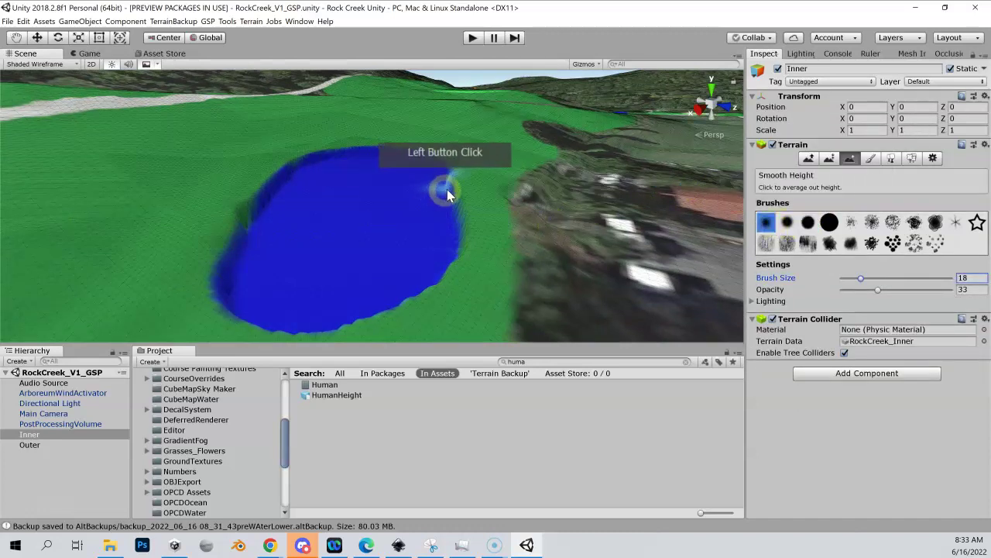
{"action": "mouse_move", "coordinate": [453, 195]}
{"action": "left_mouse_down"}
{"action": "mouse_move", "coordinate": [446, 261]}
{"action": "mouse_move", "coordinate": [414, 292]}
{"action": "mouse_move", "coordinate": [290, 328]}
{"action": "mouse_move", "coordinate": [230, 305]}
{"action": "mouse_move", "coordinate": [226, 274]}
{"action": "mouse_move", "coordinate": [256, 217]}
{"action": "mouse_move", "coordinate": [277, 183]}
{"action": "mouse_move", "coordinate": [316, 161]}
{"action": "mouse_move", "coordinate": [385, 163]}
{"action": "mouse_move", "coordinate": [443, 217]}
{"action": "left_mouse_up"}
{"action": "mouse_move", "coordinate": [442, 221]}
{"action": "right_mouse_down"}
{"action": "mouse_move", "coordinate": [442, 239]}
{"action": "mouse_move", "coordinate": [521, 201]}
{"action": "mouse_move", "coordinate": [484, 174]}
{"action": "mouse_move", "coordinate": [427, 160]}
{"action": "mouse_move", "coordinate": [281, 148]}
{"action": "mouse_move", "coordinate": [65, 172]}
{"action": "mouse_move", "coordinate": [949, 180]}
{"action": "mouse_move", "coordinate": [677, 164]}
{"action": "mouse_move", "coordinate": [736, 223]}
{"action": "right_mouse_up"}
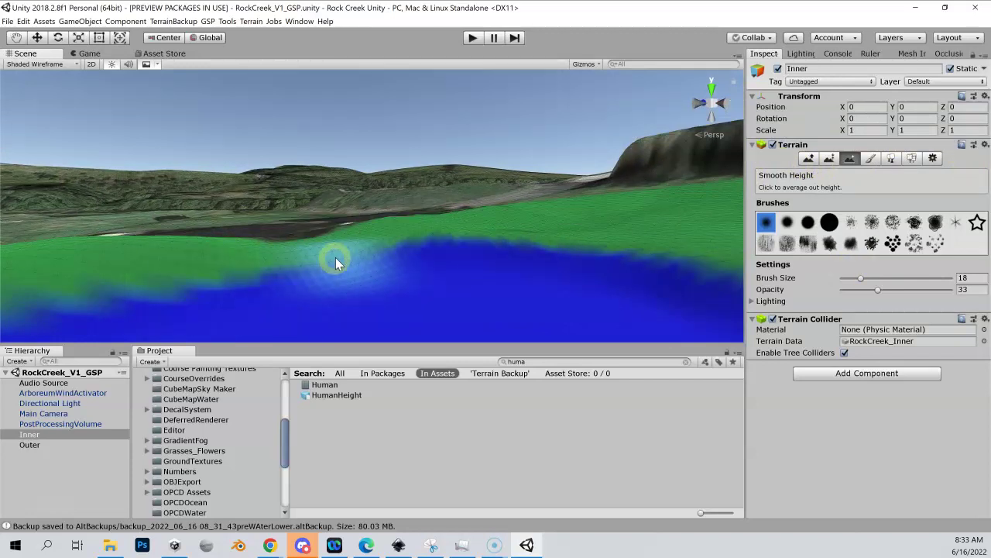
{"action": "left_click_drag", "start_coordinate": [308, 254], "coordinate": [323, 260]}
{"action": "mouse_move", "coordinate": [349, 252]}
{"action": "right_mouse_down"}
{"action": "mouse_move", "coordinate": [418, 248]}
{"action": "mouse_move", "coordinate": [335, 242]}
{"action": "mouse_move", "coordinate": [134, 276]}
{"action": "mouse_move", "coordinate": [38, 245]}
{"action": "mouse_move", "coordinate": [800, 242]}
{"action": "mouse_move", "coordinate": [812, 219]}
{"action": "mouse_move", "coordinate": [775, 234]}
{"action": "mouse_move", "coordinate": [800, 235]}
{"action": "mouse_move", "coordinate": [845, 257]}
{"action": "mouse_move", "coordinate": [955, 271]}
{"action": "mouse_move", "coordinate": [58, 304]}
{"action": "mouse_move", "coordinate": [154, 316]}
{"action": "mouse_move", "coordinate": [149, 391]}
{"action": "mouse_move", "coordinate": [158, 323]}
{"action": "mouse_move", "coordinate": [150, 345]}
{"action": "mouse_move", "coordinate": [91, 322]}
{"action": "mouse_move", "coordinate": [635, 275]}
{"action": "mouse_move", "coordinate": [680, 247]}
{"action": "mouse_move", "coordinate": [619, 276]}
{"action": "mouse_move", "coordinate": [629, 269]}
{"action": "mouse_move", "coordinate": [654, 304]}
{"action": "mouse_move", "coordinate": [451, 253]}
{"action": "right_mouse_up"}
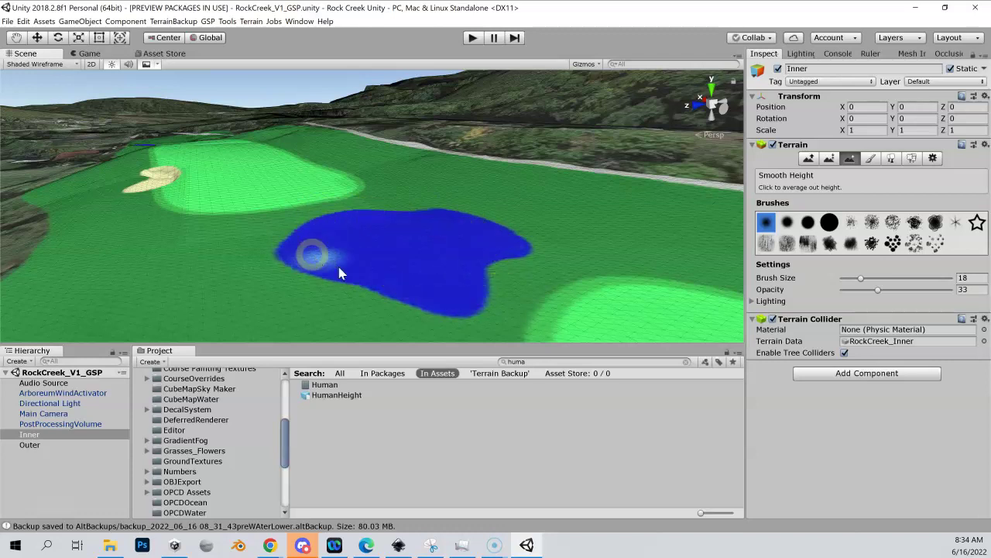
Step: Smooth the far shoreline where the blue basin meets the green ground
{"action": "mouse_move", "coordinate": [446, 290]}
{"action": "right_mouse_down"}
{"action": "mouse_move", "coordinate": [354, 232]}
{"action": "mouse_move", "coordinate": [321, 256]}
{"action": "mouse_move", "coordinate": [315, 192]}
{"action": "mouse_move", "coordinate": [294, 250]}
{"action": "mouse_move", "coordinate": [308, 311]}
{"action": "mouse_move", "coordinate": [286, 299]}
{"action": "mouse_move", "coordinate": [334, 312]}
{"action": "mouse_move", "coordinate": [423, 277]}
{"action": "mouse_move", "coordinate": [680, 266]}
{"action": "mouse_move", "coordinate": [699, 235]}
{"action": "mouse_move", "coordinate": [968, 252]}
{"action": "mouse_move", "coordinate": [220, 288]}
{"action": "mouse_move", "coordinate": [328, 296]}
{"action": "mouse_move", "coordinate": [315, 281]}
{"action": "right_mouse_up"}
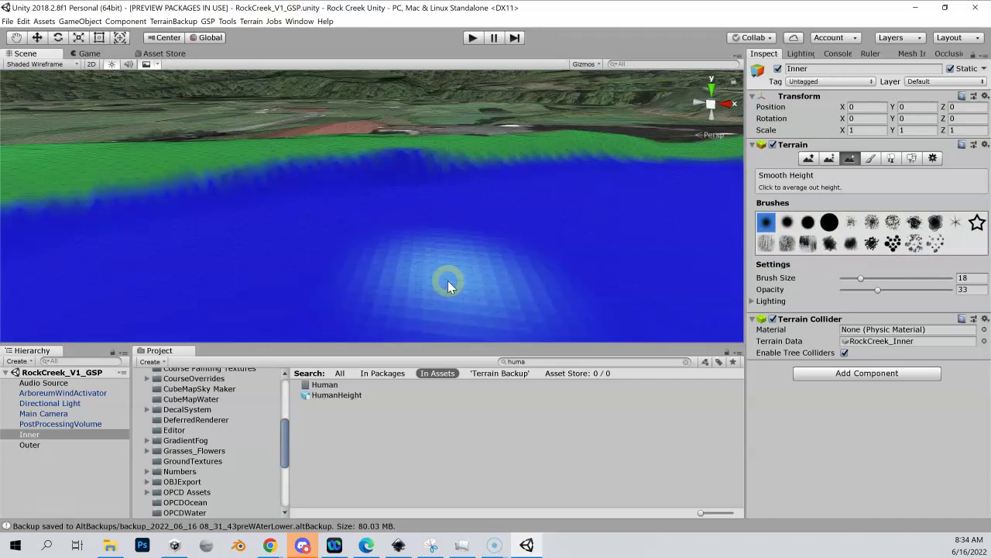
{"action": "mouse_move", "coordinate": [520, 152]}
{"action": "left_mouse_down"}
{"action": "mouse_move", "coordinate": [329, 160]}
{"action": "mouse_move", "coordinate": [92, 189]}
{"action": "mouse_move", "coordinate": [343, 172]}
{"action": "mouse_move", "coordinate": [445, 188]}
{"action": "mouse_move", "coordinate": [688, 193]}
{"action": "mouse_move", "coordinate": [460, 213]}
{"action": "mouse_move", "coordinate": [261, 205]}
{"action": "mouse_move", "coordinate": [462, 187]}
{"action": "mouse_move", "coordinate": [357, 224]}
{"action": "left_mouse_up"}
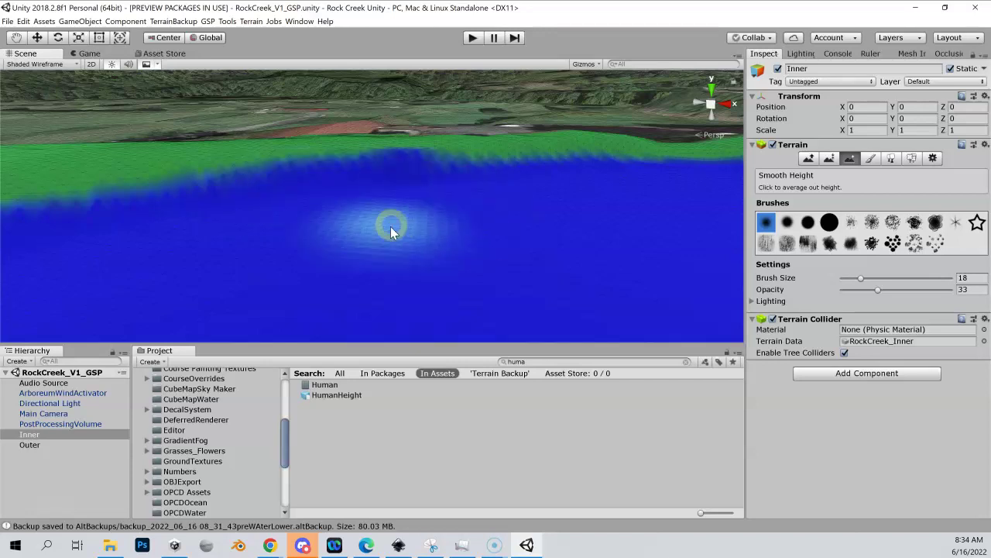